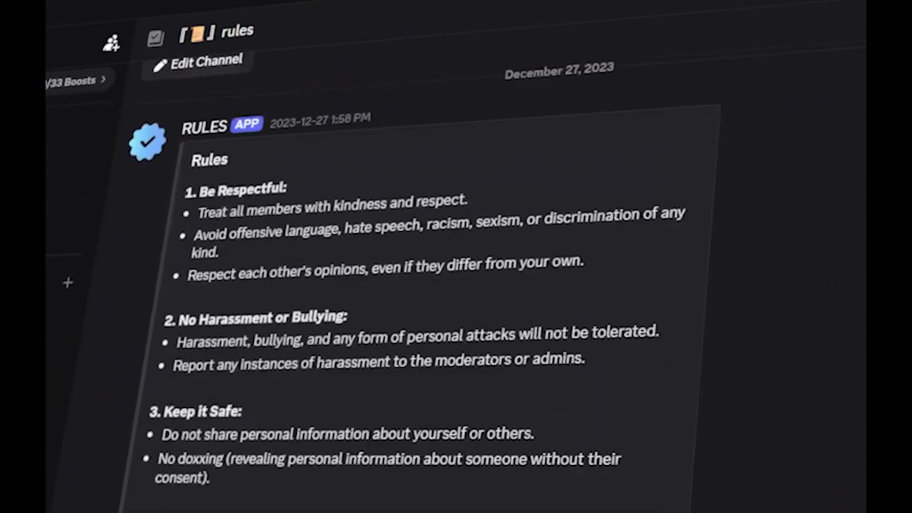
# Examine the KINGBATTLE server's rules, moderator-only channel and its categories of text and voice channels as an example layout.
pyautogui.scroll(-10, 427, 285)
pyautogui.scroll(15, 428, 285)
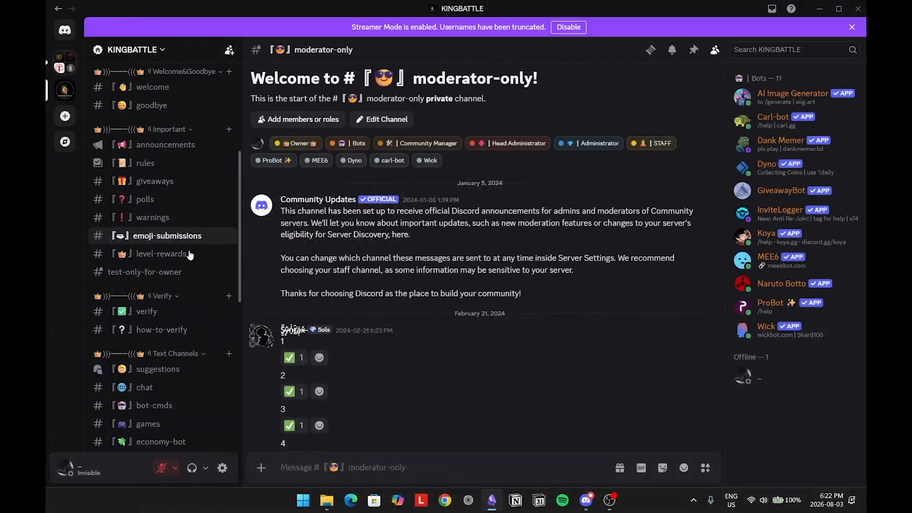
pyautogui.scroll(-1, 190, 255)
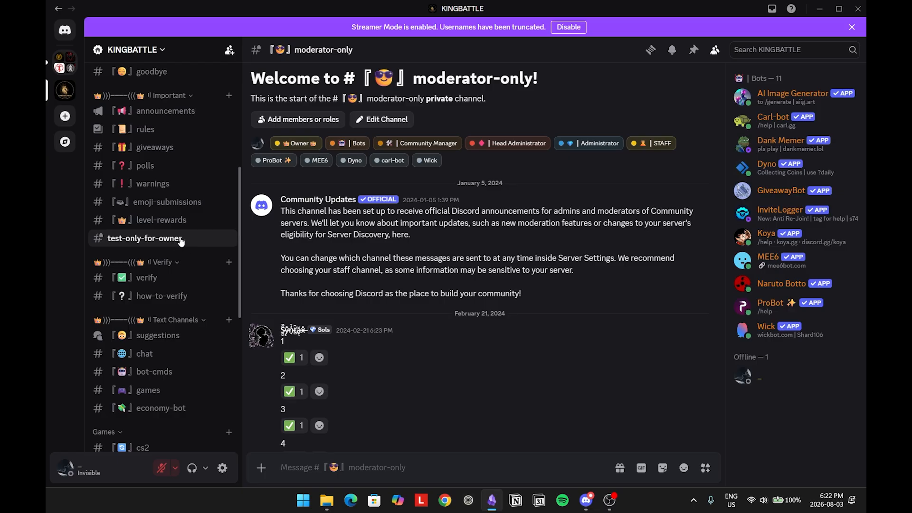
pyautogui.scroll(5, 162, 166)
pyautogui.scroll(-15, 162, 190)
pyautogui.scroll(-3, 315, 142)
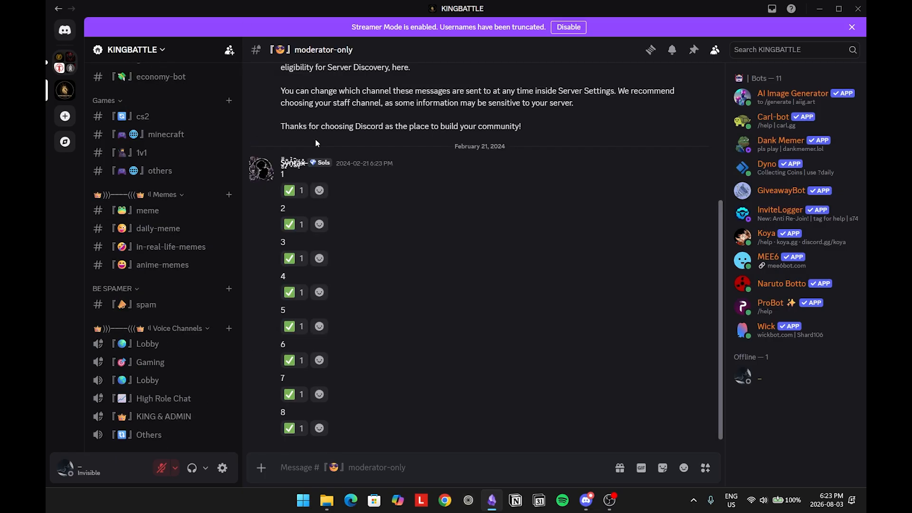
pyautogui.scroll(10, 192, 237)
pyautogui.scroll(3, 192, 238)
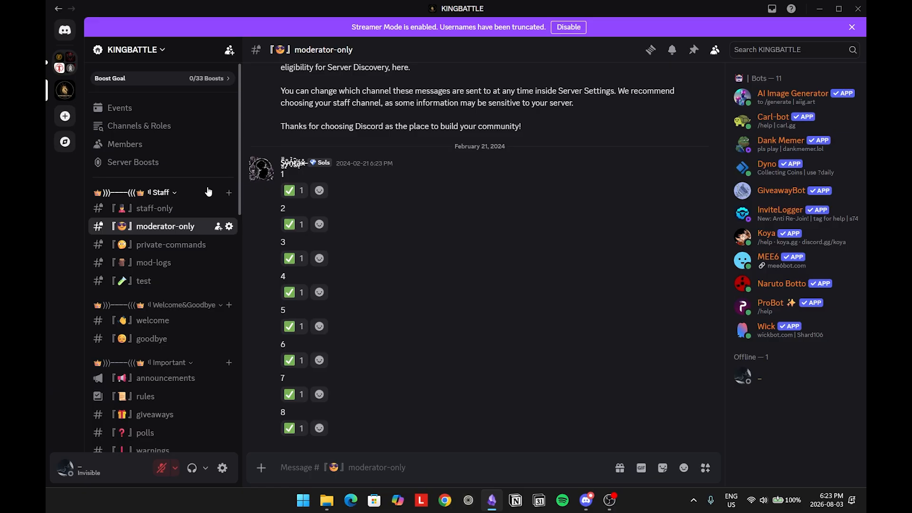
pyautogui.scroll(-5, 211, 183)
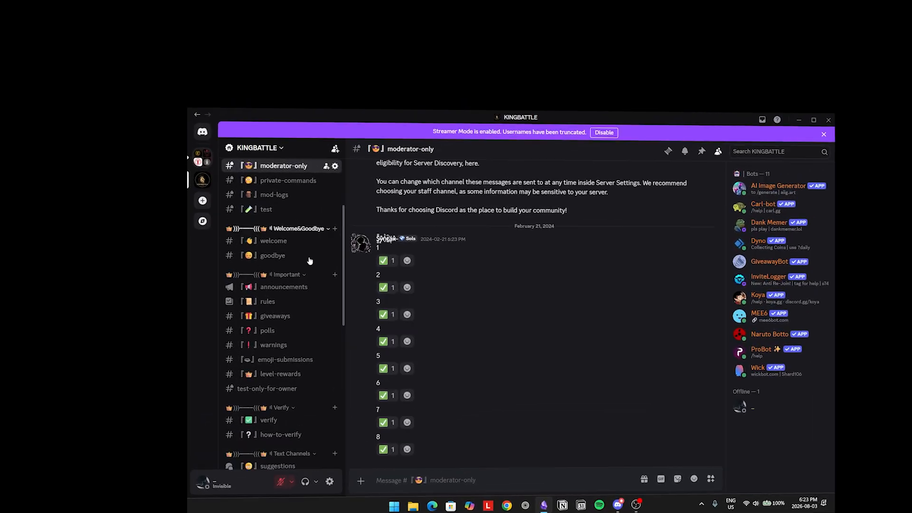
pyautogui.scroll(-5, 183, 286)
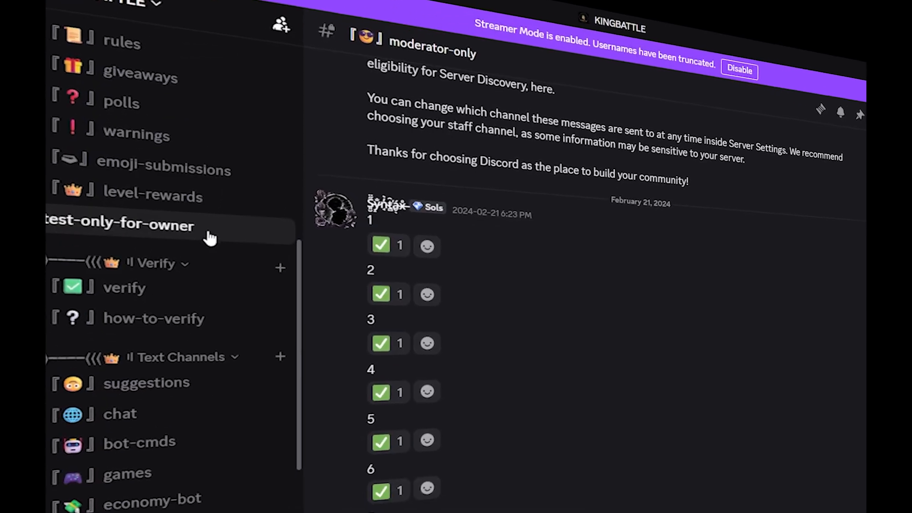
pyautogui.scroll(-5, 219, 190)
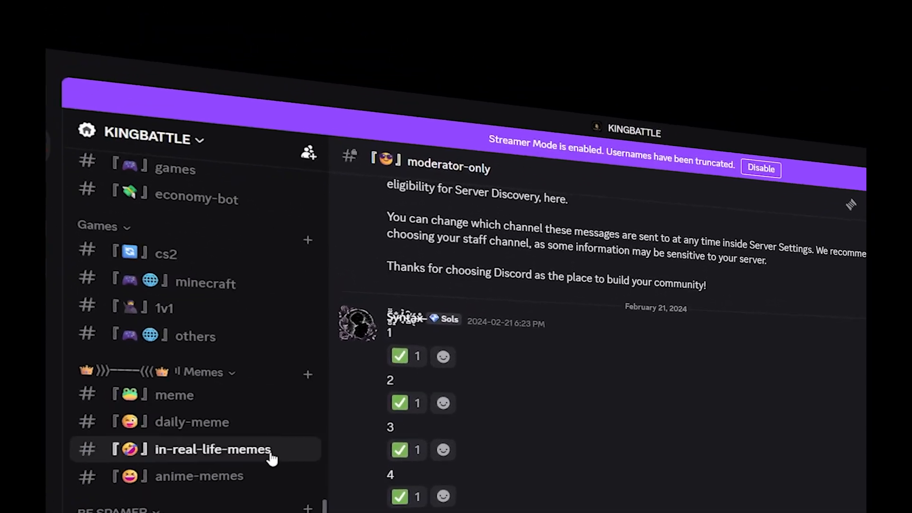
pyautogui.scroll(15, 199, 296)
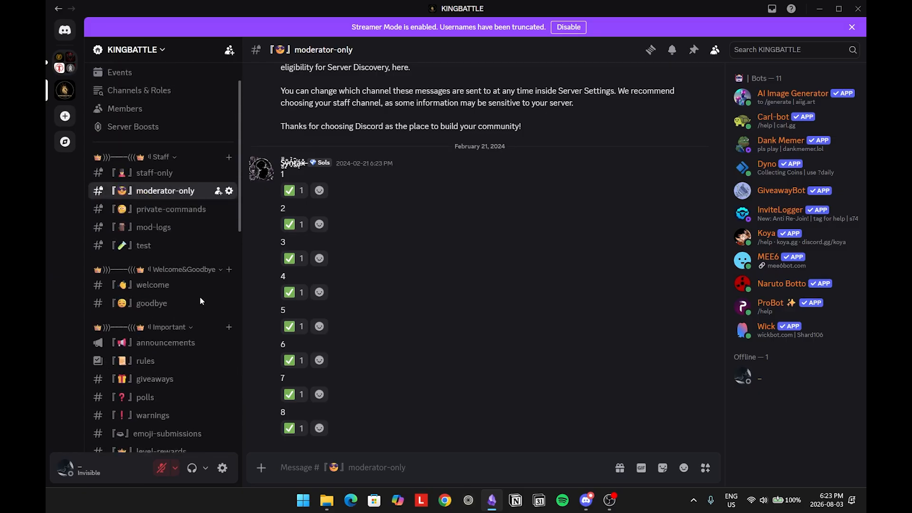
pyautogui.scroll(1, 200, 295)
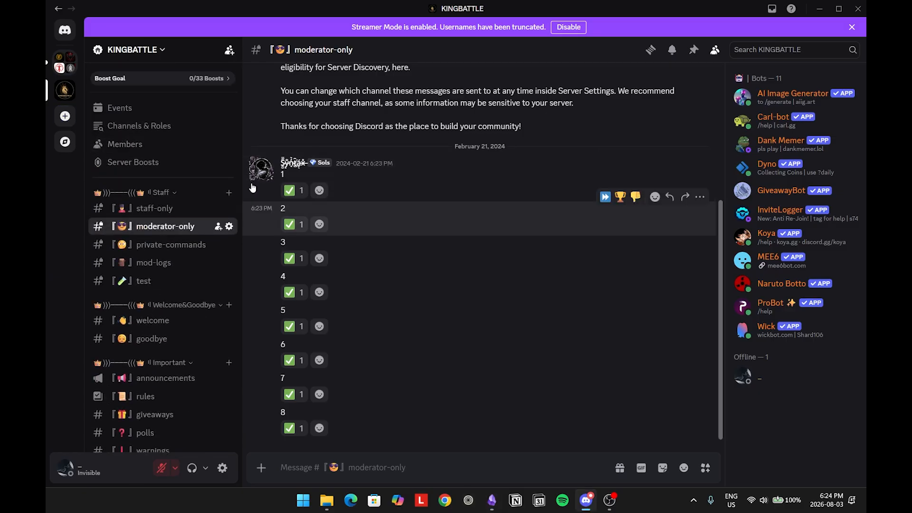
# Start a new server without a template and choose that it is for a club or community.
pyautogui.click(65, 117)
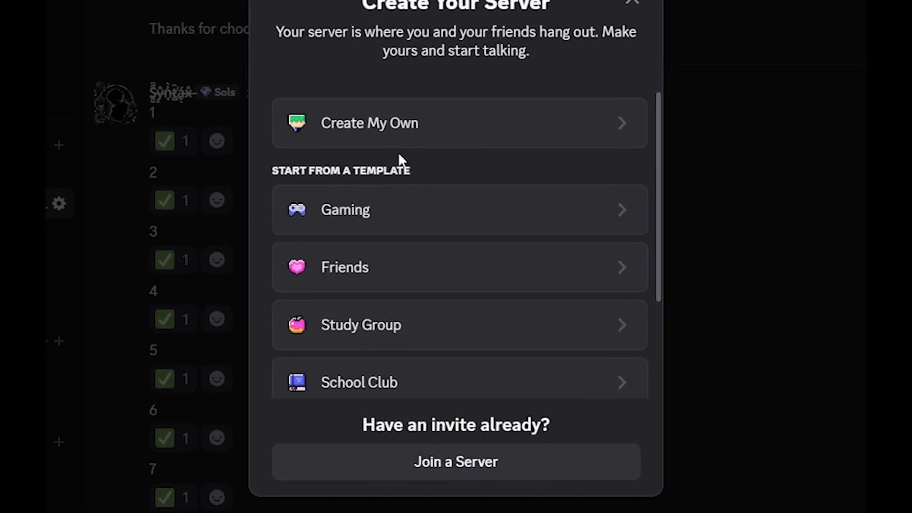
pyautogui.scroll(-2, 415, 216)
pyautogui.scroll(-2, 409, 200)
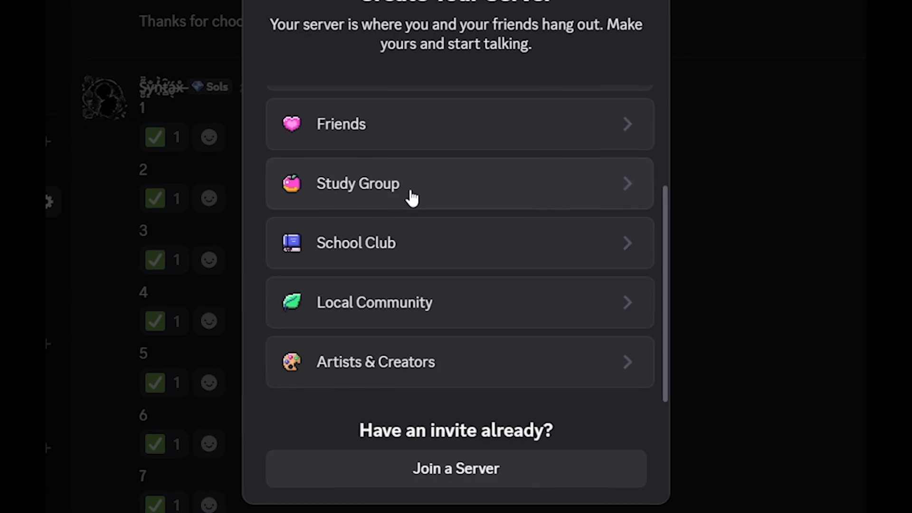
pyautogui.scroll(4, 404, 212)
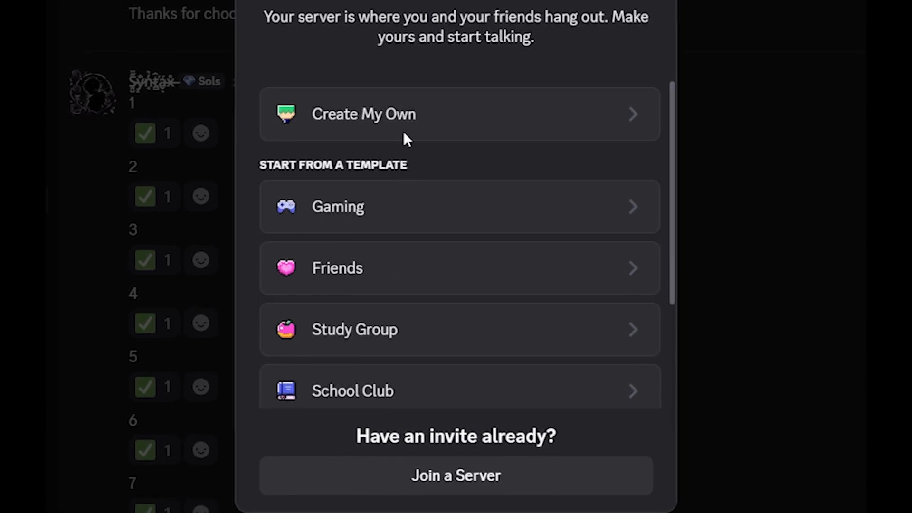
pyautogui.click(426, 110)
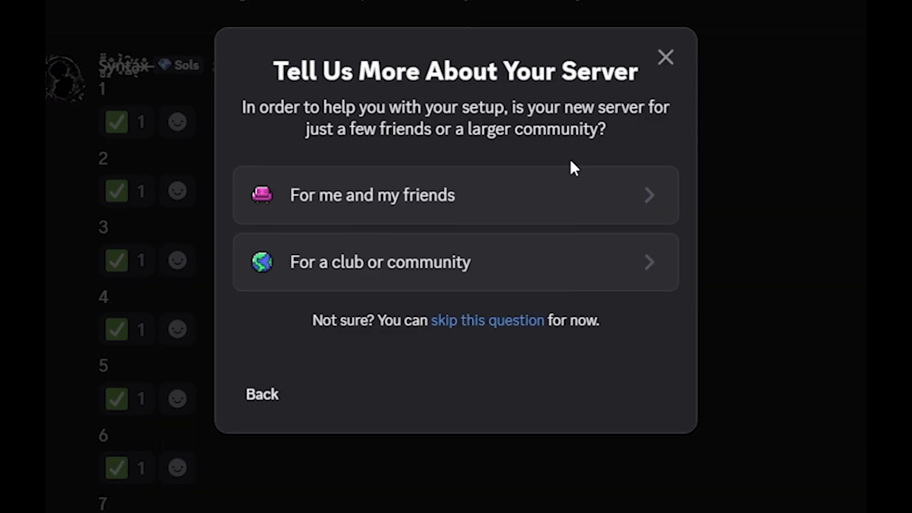
pyautogui.click(547, 268)
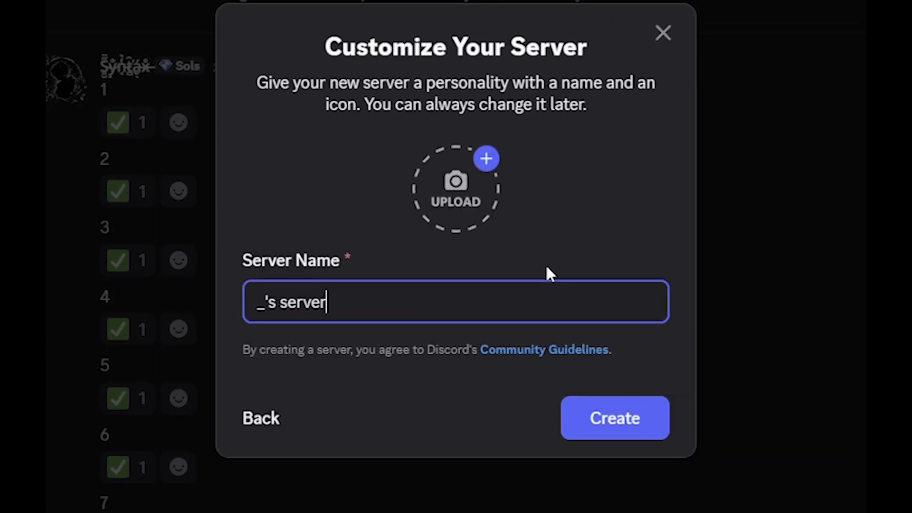
# Name the new server "A testing server" and create it.
pyautogui.moveTo(366, 300); pyautogui.dragTo(46, 244)
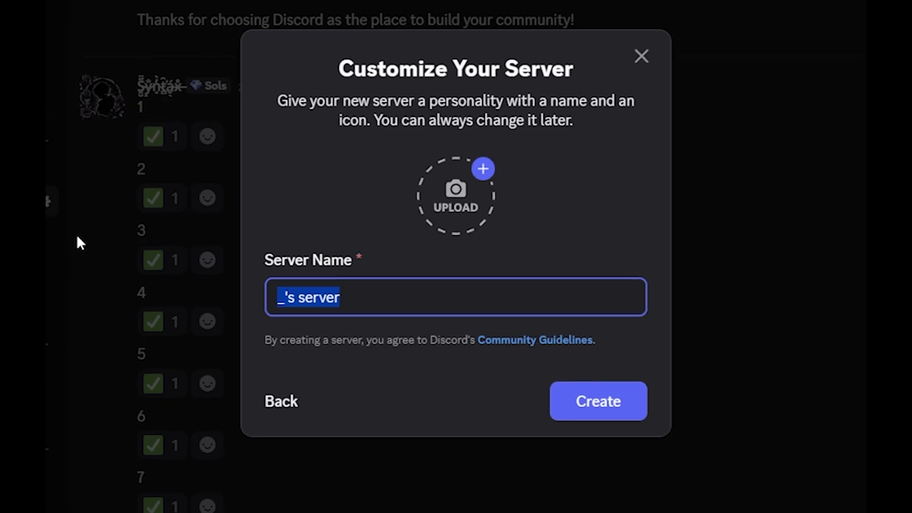
pyautogui.write('A th')
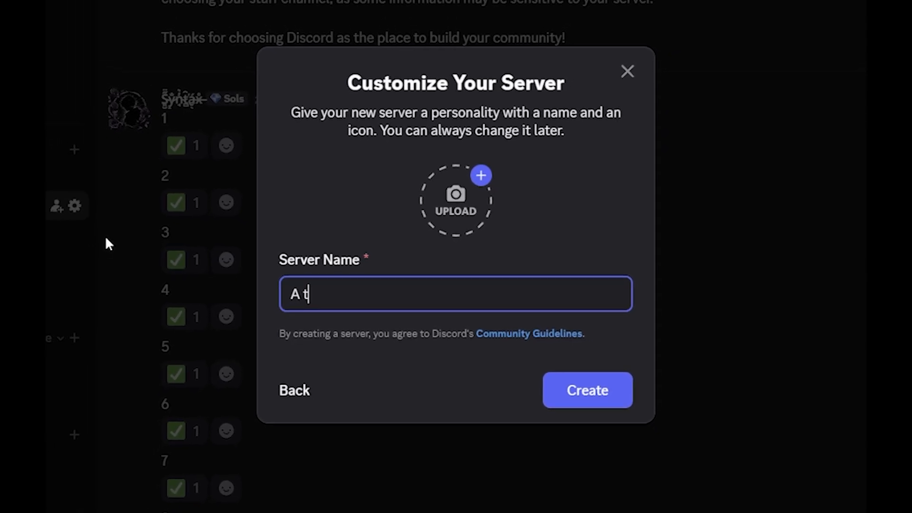
pyautogui.write('esting server')
pyautogui.press('Return')
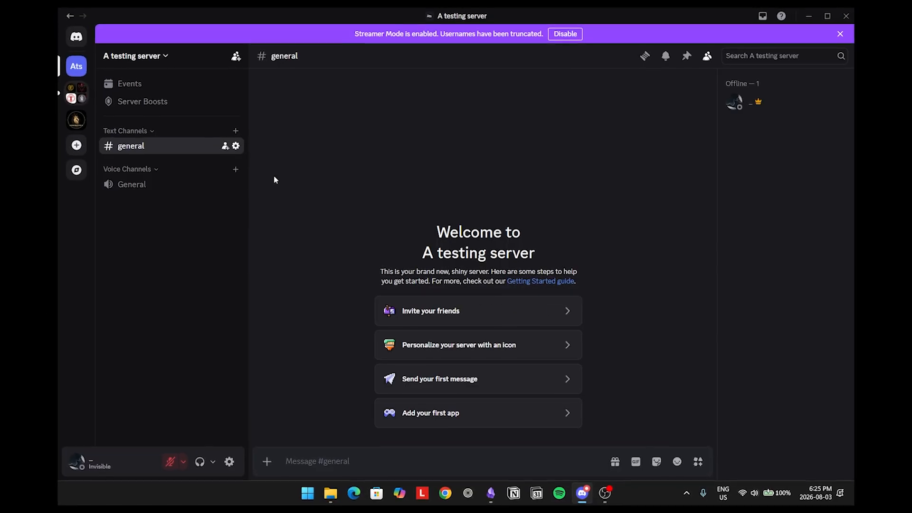
# Create a text channel named welcome under Text Channels and move it above general.
pyautogui.click(139, 55)
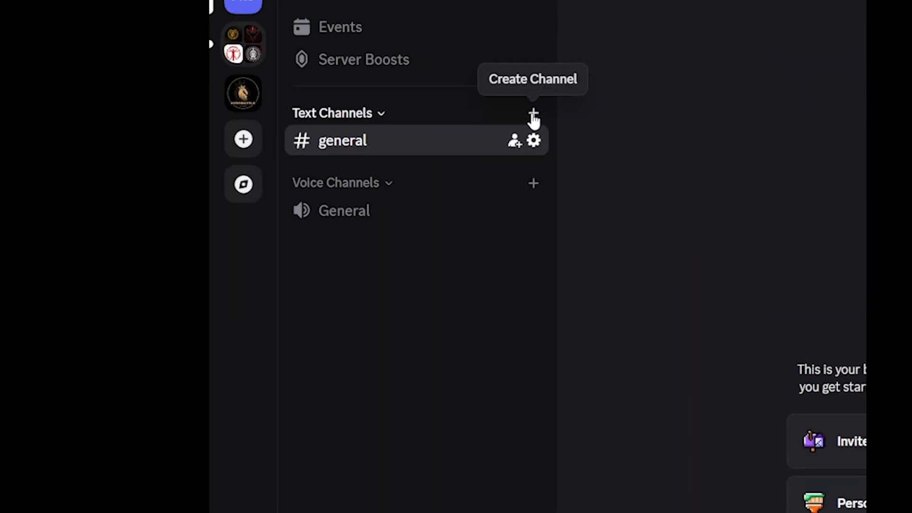
pyautogui.click(528, 114)
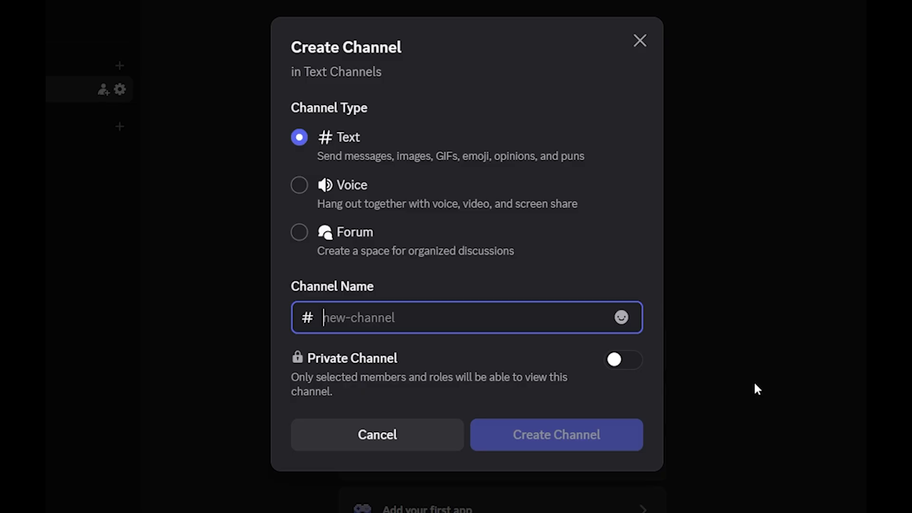
pyautogui.write('welcome')
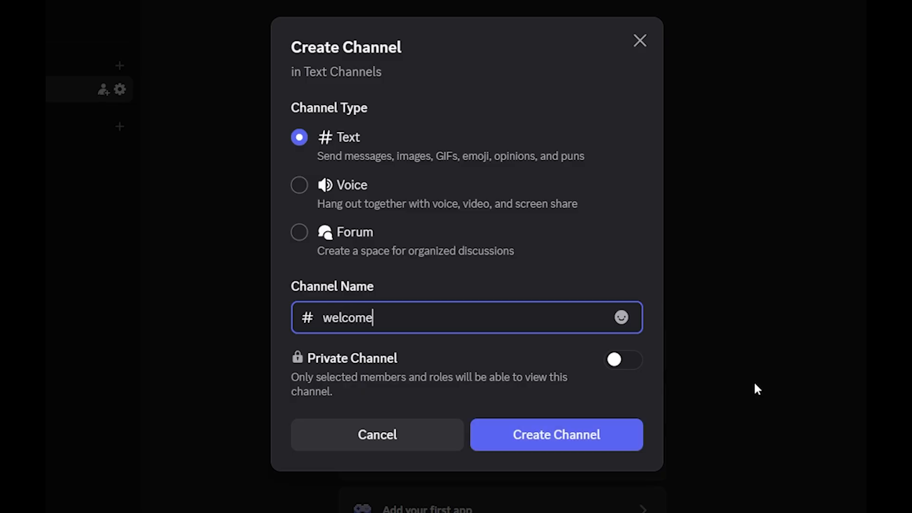
pyautogui.click(551, 435)
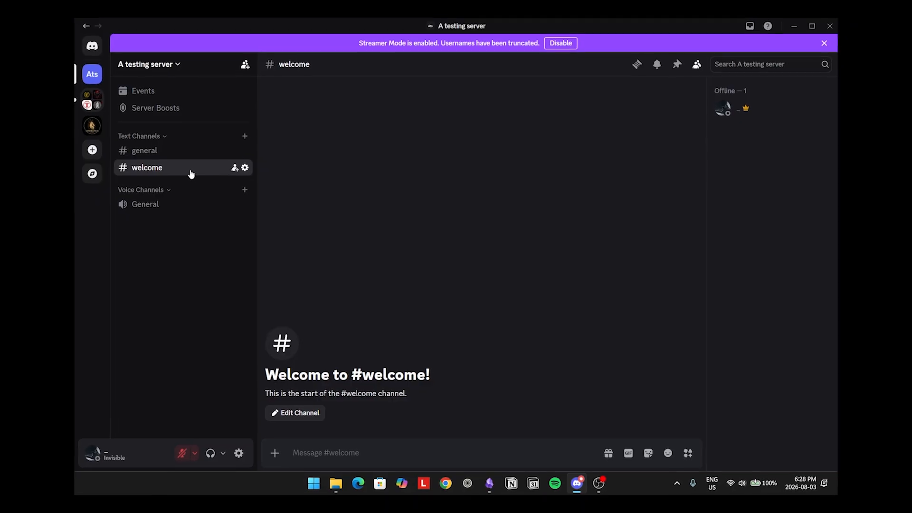
pyautogui.moveTo(178, 168); pyautogui.dragTo(179, 145)
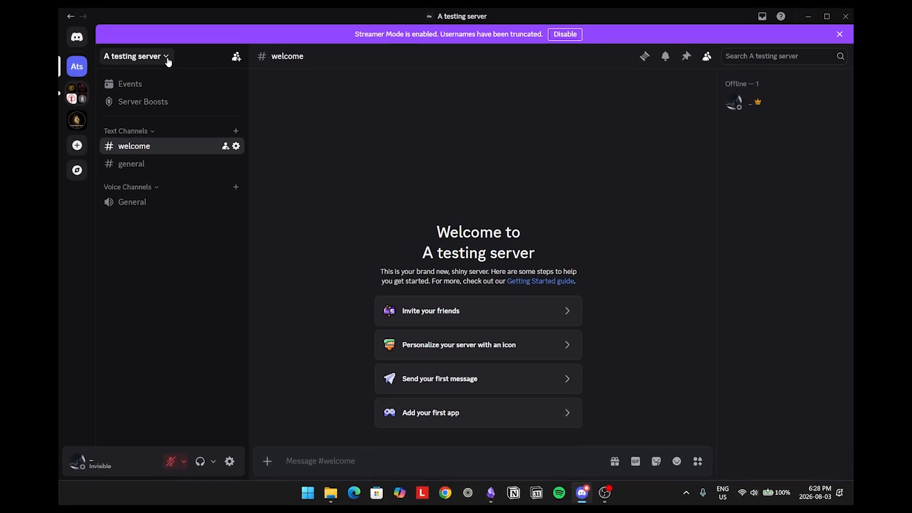
# Create a category named Gaming and place it between Text Channels and Voice Channels.
pyautogui.click(166, 58)
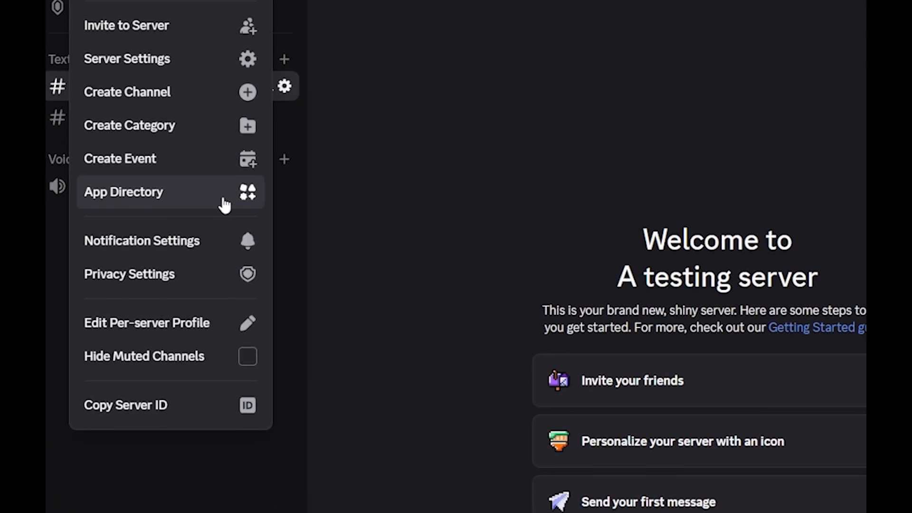
pyautogui.click(234, 143)
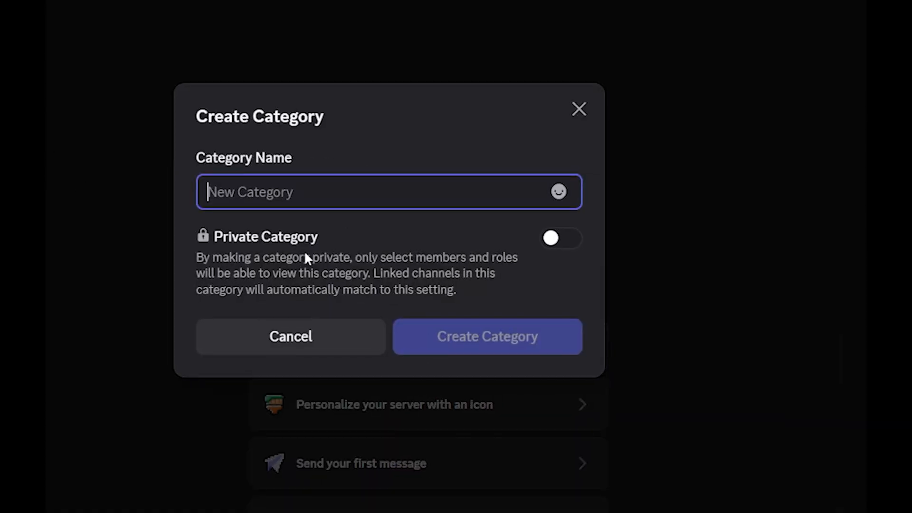
pyautogui.write('gaming')
pyautogui.press('Return')
pyautogui.moveTo(135, 226); pyautogui.dragTo(133, 187)
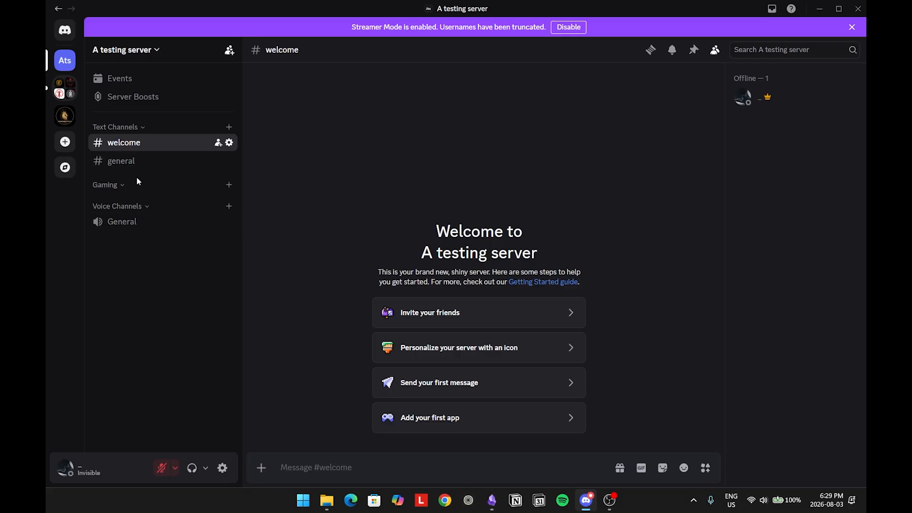
# Try out other positions for the Gaming category, above Text Channels and below Voice Channels.
pyautogui.moveTo(136, 186); pyautogui.dragTo(133, 210)
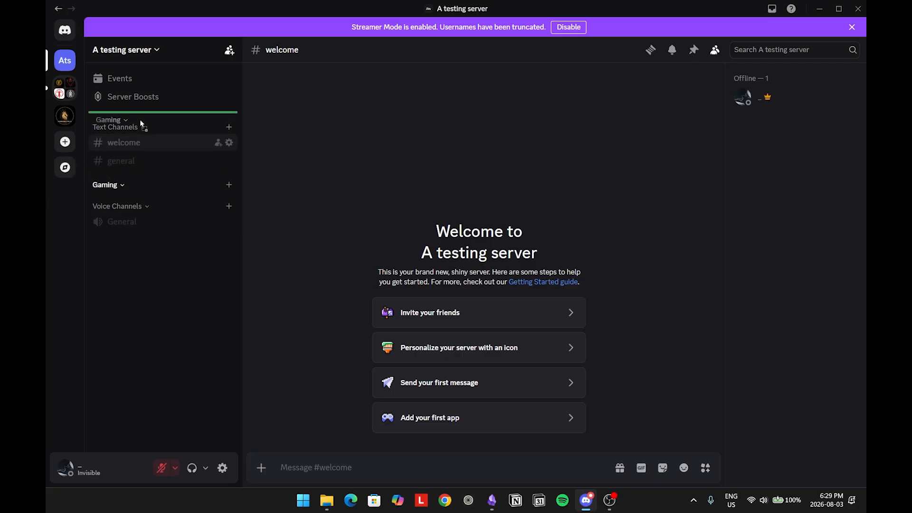
pyautogui.moveTo(134, 182); pyautogui.dragTo(163, 277)
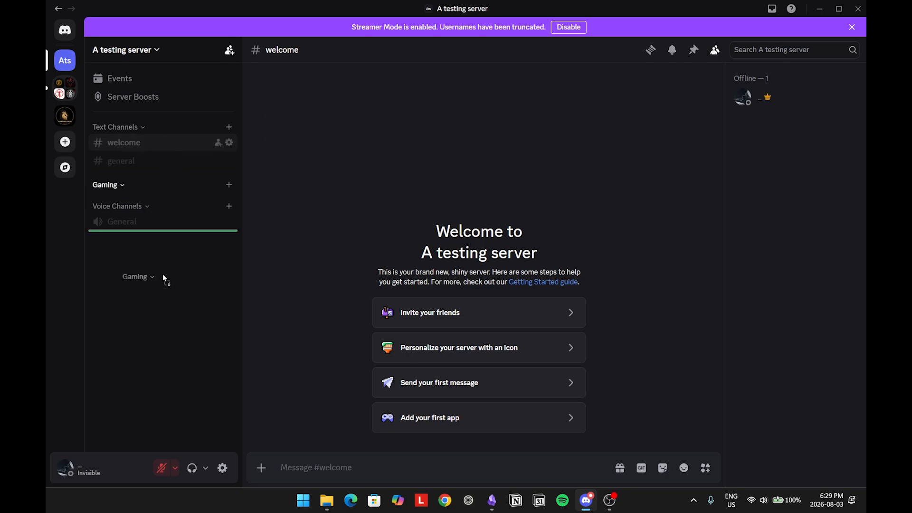
pyautogui.moveTo(162, 163); pyautogui.dragTo(142, 223)
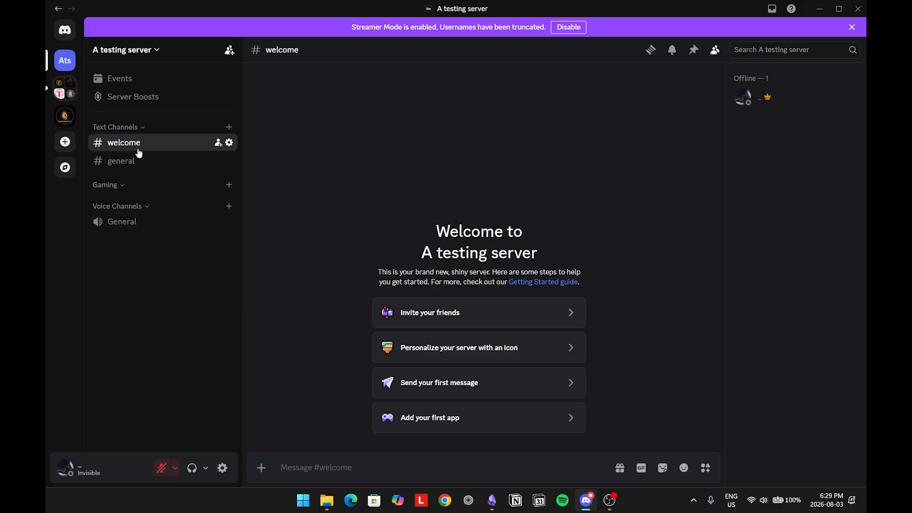
pyautogui.moveTo(148, 181); pyautogui.dragTo(174, 185)
pyautogui.press('BackSpace')
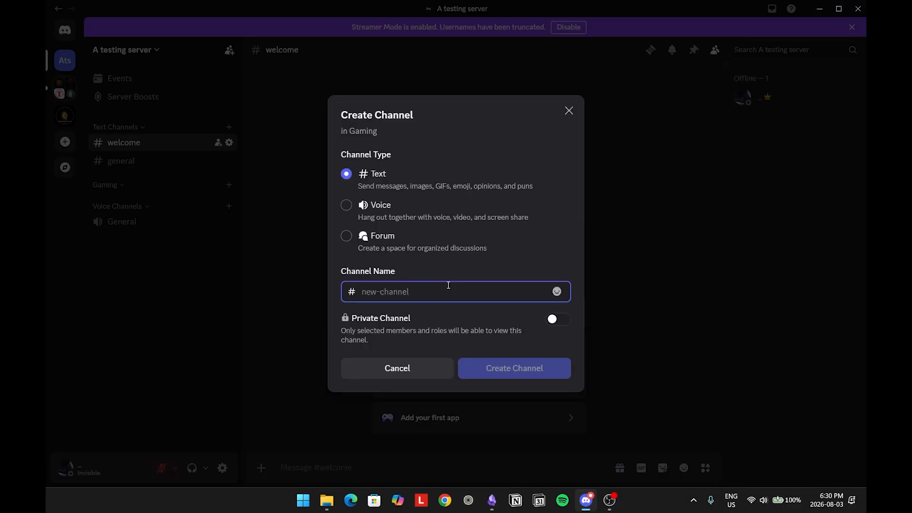
pyautogui.write('c')
pyautogui.press('BackSpace')
pyautogui.write('sc')
pyautogui.press('BackSpace')
pyautogui.press('BackSpace')
pyautogui.write('cs2')
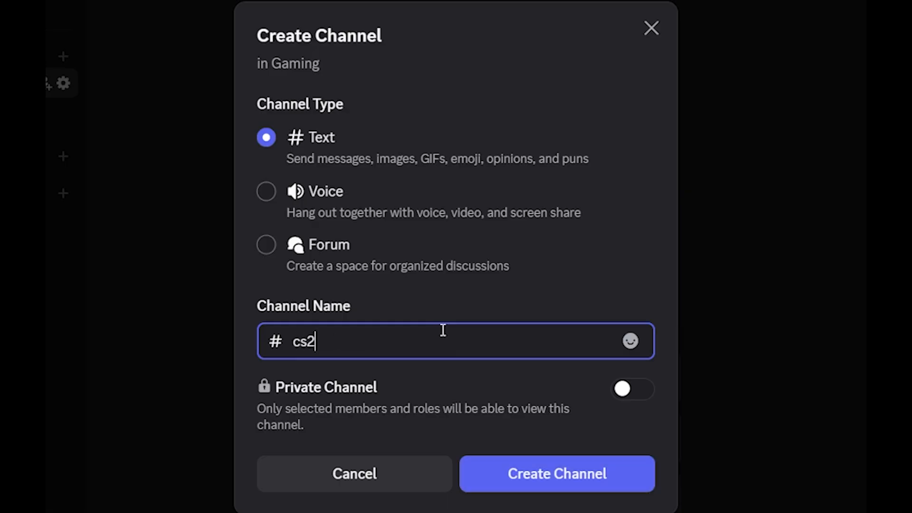
pyautogui.press('BackSpace')
pyautogui.press('BackSpace')
# Create a text channel named grand-theft-auto-v in the Gaming category.
pyautogui.write('grand-theft-auto-v')
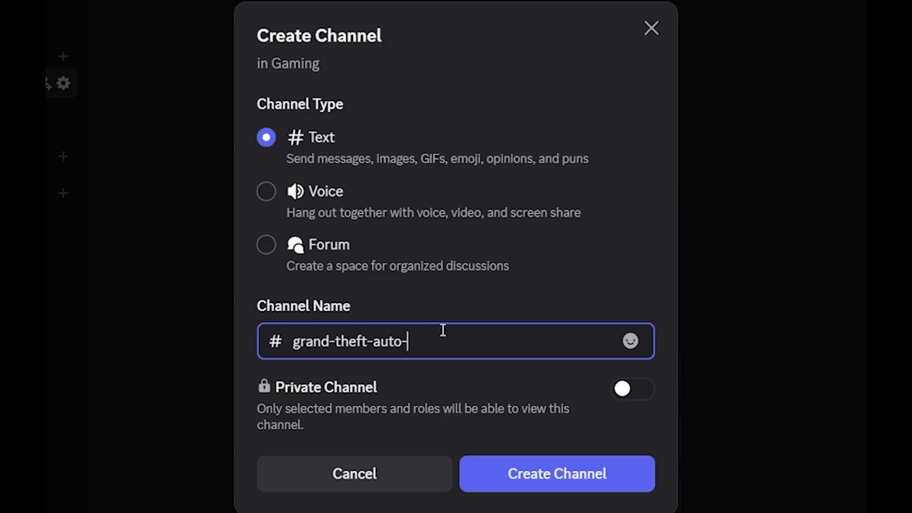
pyautogui.write('v')
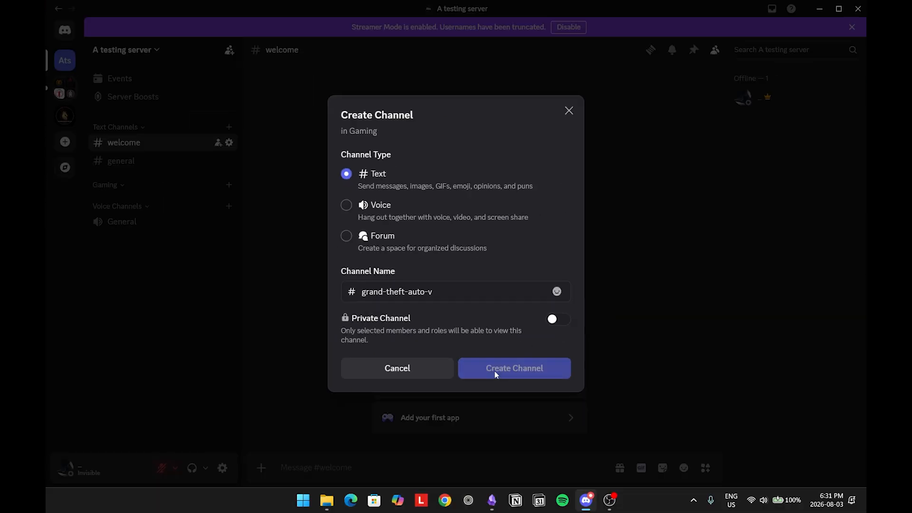
pyautogui.click(522, 477)
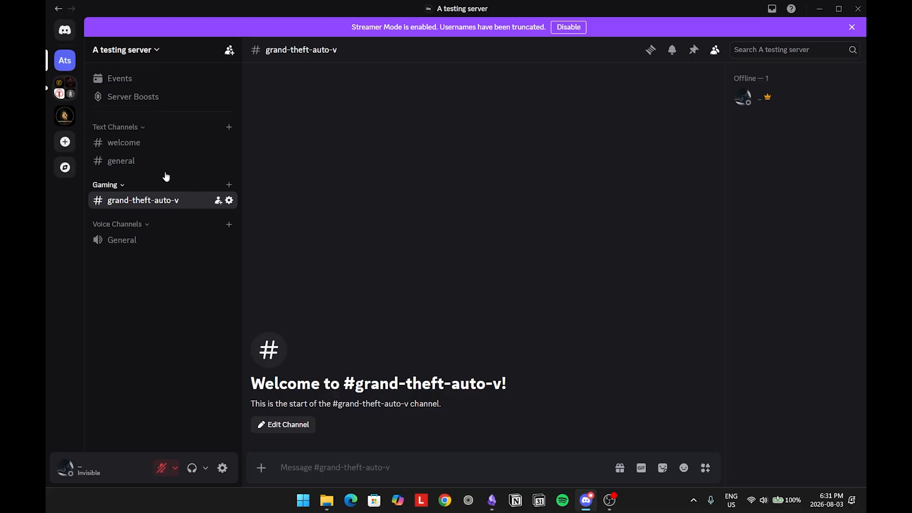
pyautogui.click(228, 128)
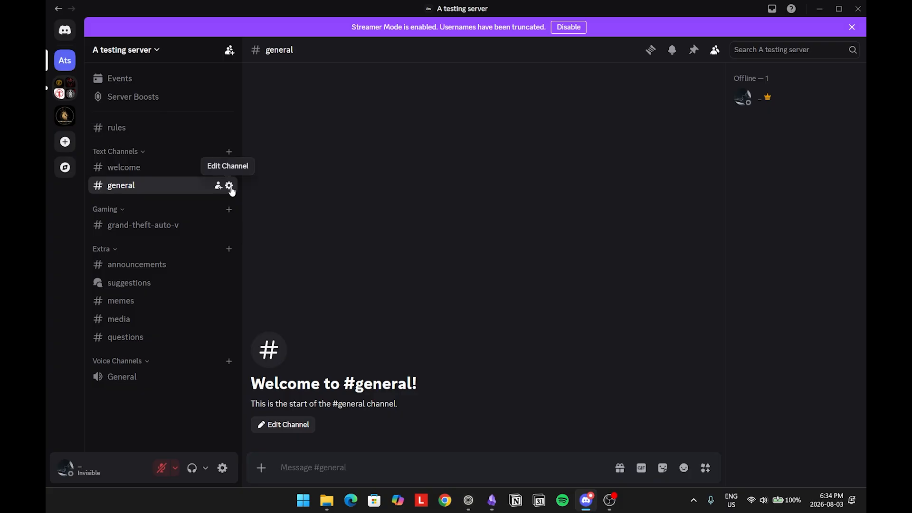
# Rename the general text channel to 『😎』general and save the change.
pyautogui.click(229, 186)
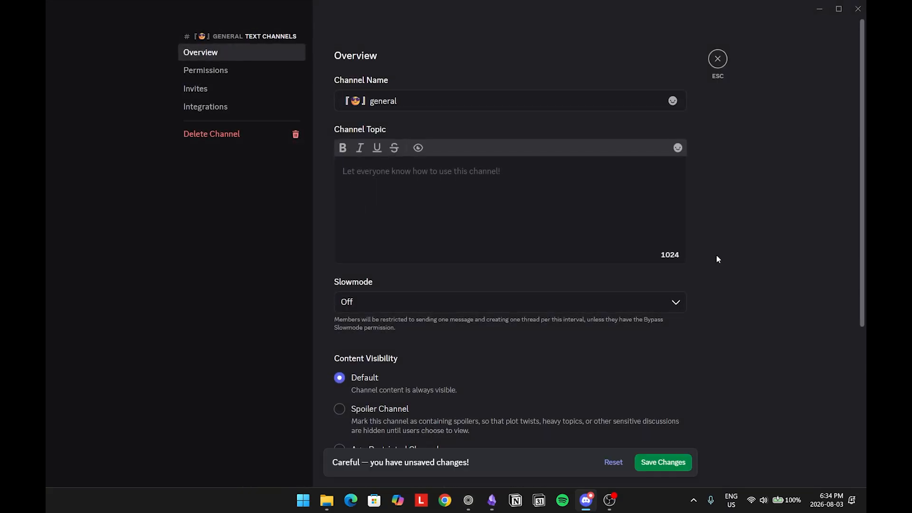
pyautogui.moveTo(342, 101); pyautogui.dragTo(369, 94)
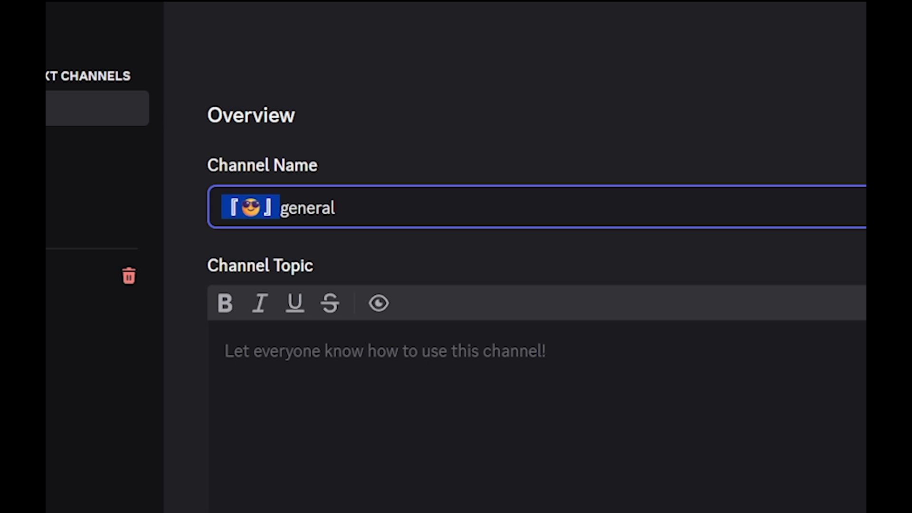
pyautogui.click(662, 462)
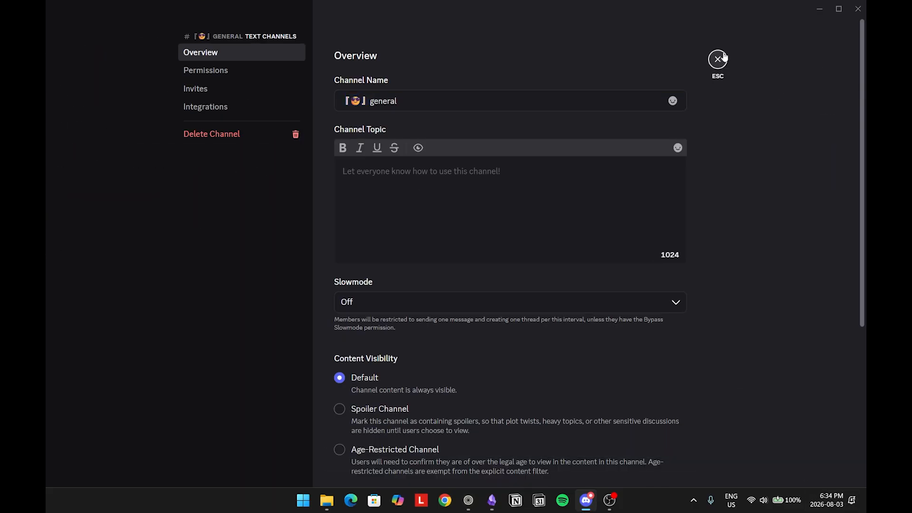
pyautogui.click(719, 59)
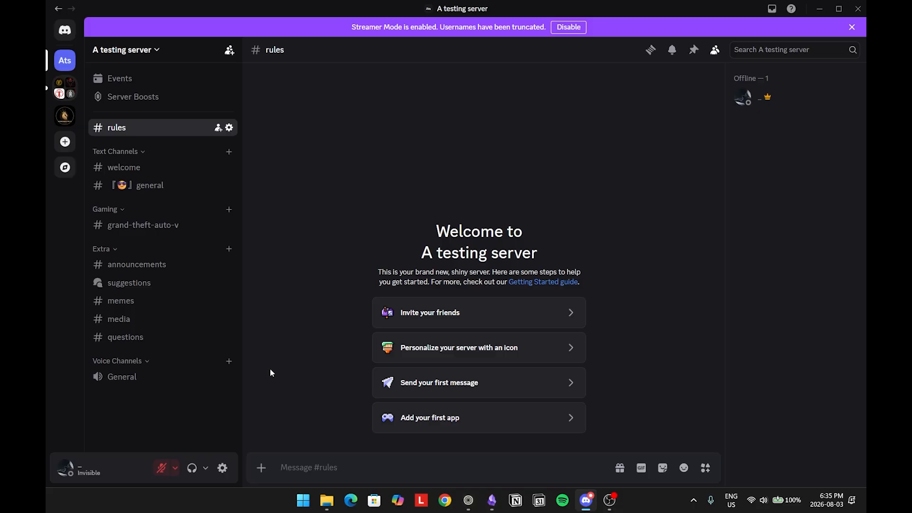
# Create a voice channel named Gaming in the Voice Channels category.
pyautogui.click(229, 361)
pyautogui.click(381, 206)
pyautogui.click(427, 299)
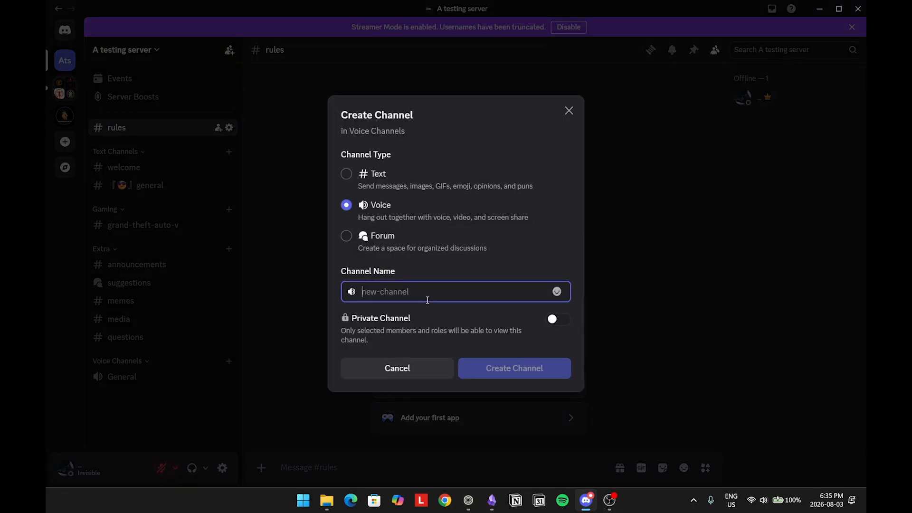
pyautogui.write('Gaming')
pyautogui.press('Return')
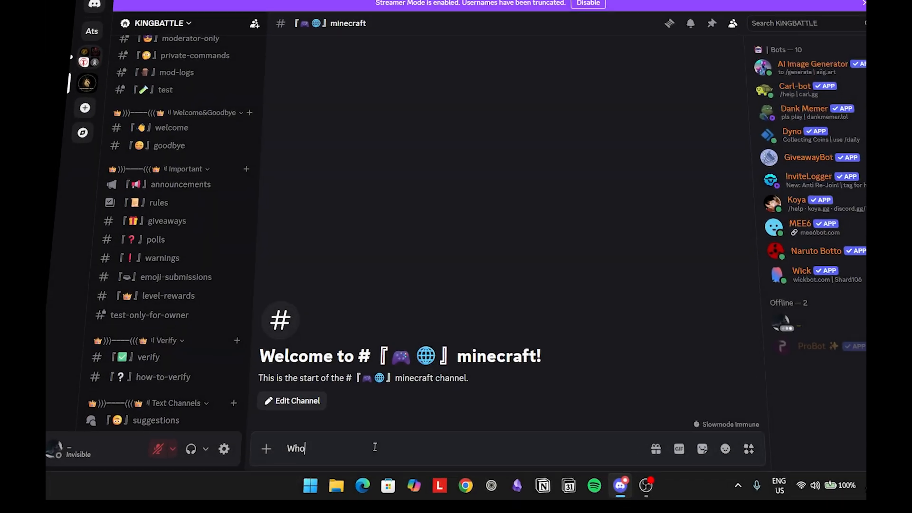
pyautogui.press('BackSpace')
pyautogui.press('BackSpace')
pyautogui.press('BackSpace')
pyautogui.write('want')
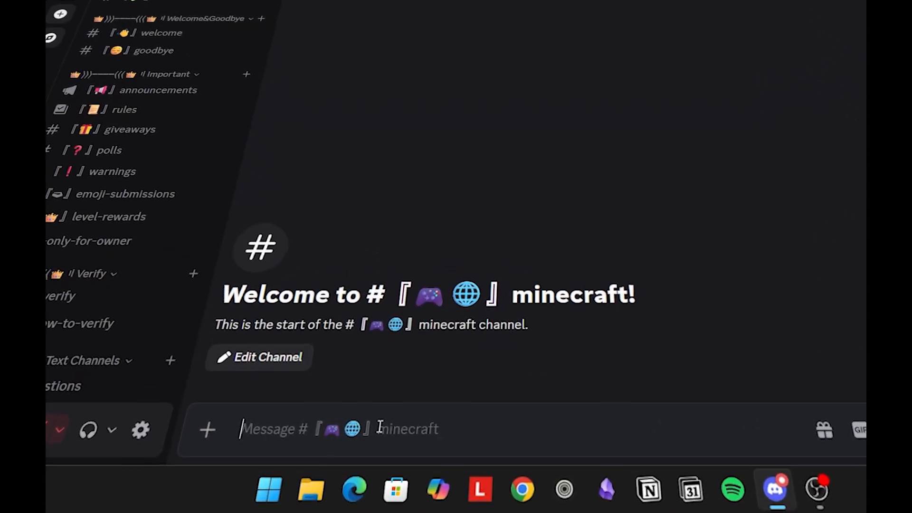
pyautogui.press('BackSpace')
pyautogui.press('BackSpace')
pyautogui.press('BackSpace')
pyautogui.press('BackSpace')
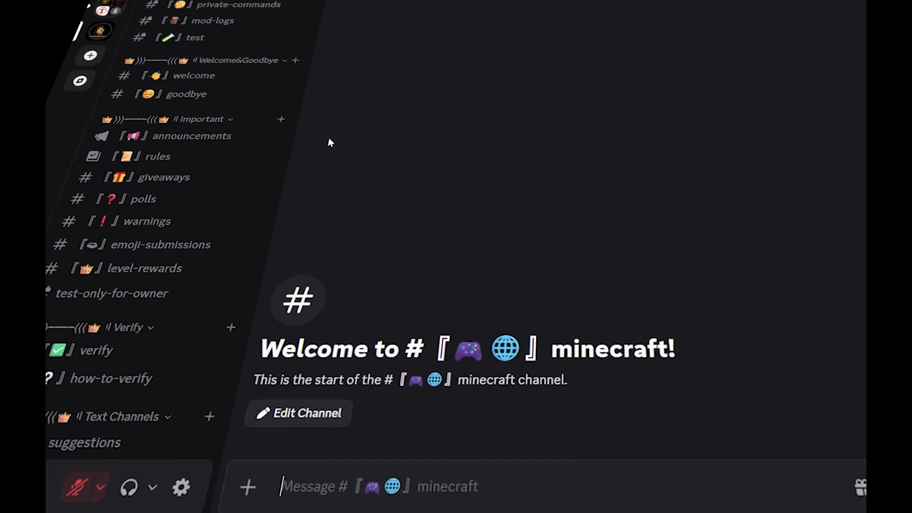
pyautogui.click(156, 56)
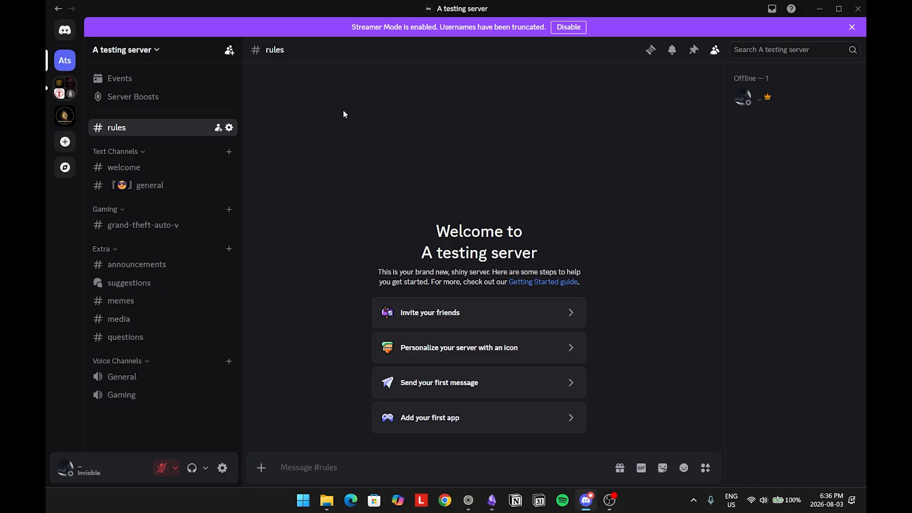
# Open the role settings of A testing server and create the roles Owner, Moderator and Member.
pyautogui.click(124, 50)
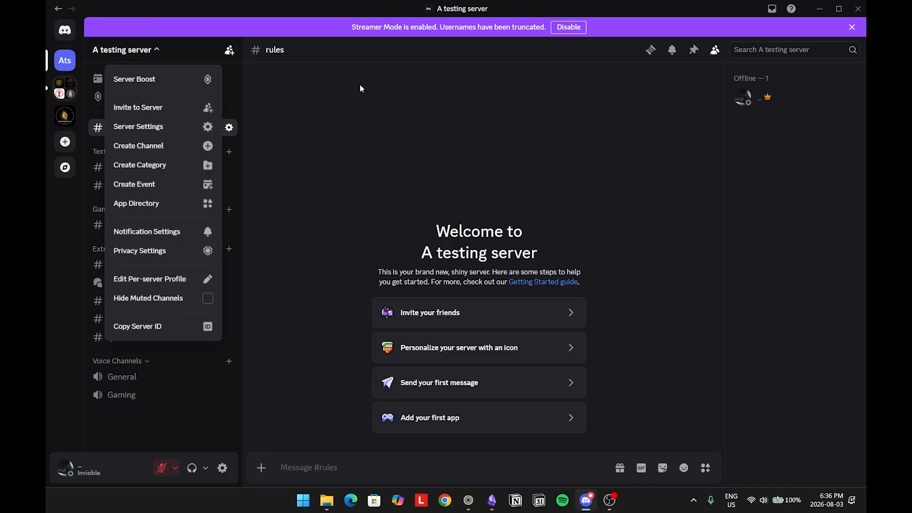
pyautogui.click(162, 130)
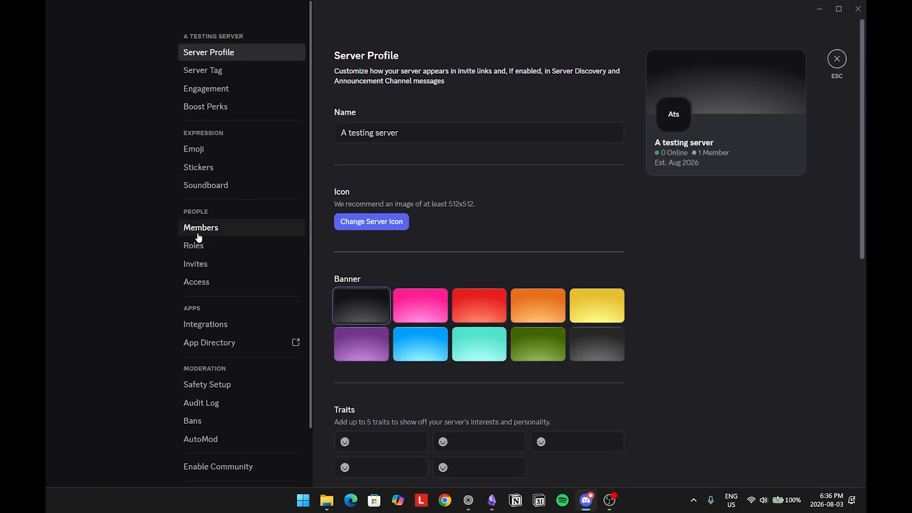
pyautogui.click(194, 245)
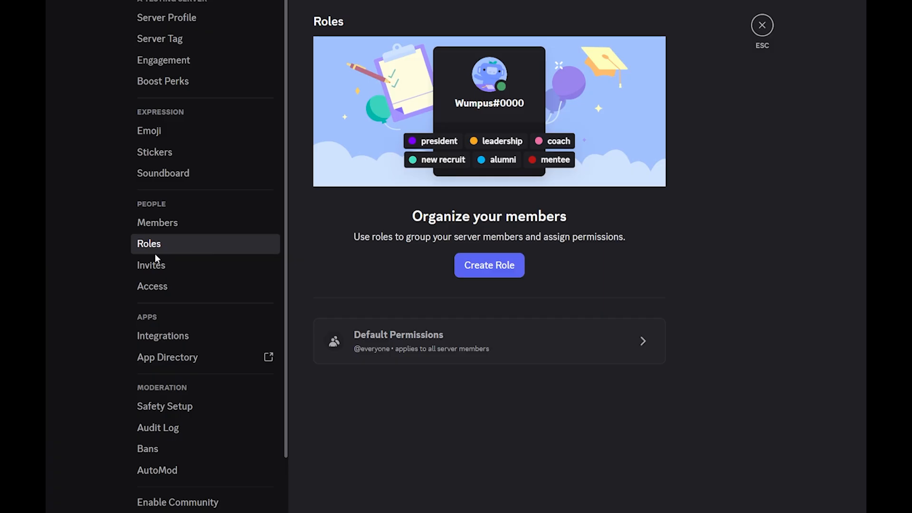
pyautogui.click(522, 267)
pyautogui.click(608, 136)
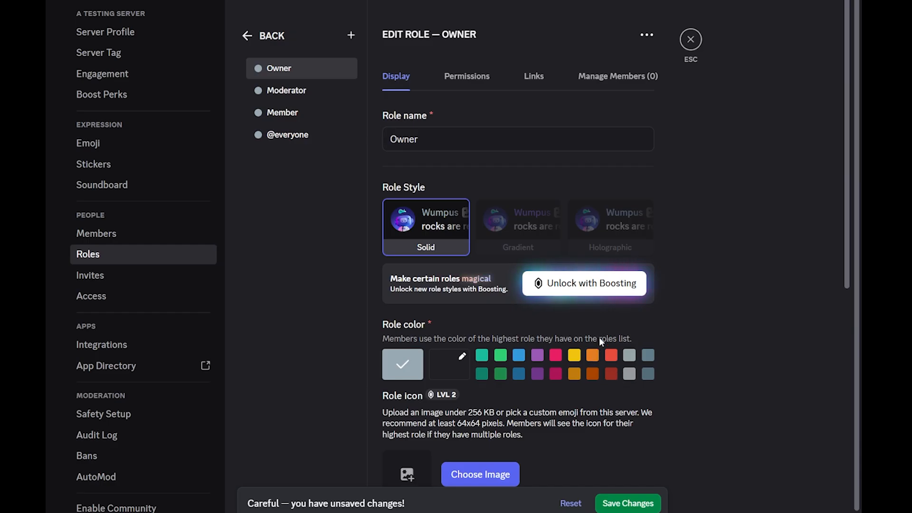
# Give the Owner role a custom blue-violet colour, trying the red preset first.
pyautogui.click(611, 354)
pyautogui.click(470, 366)
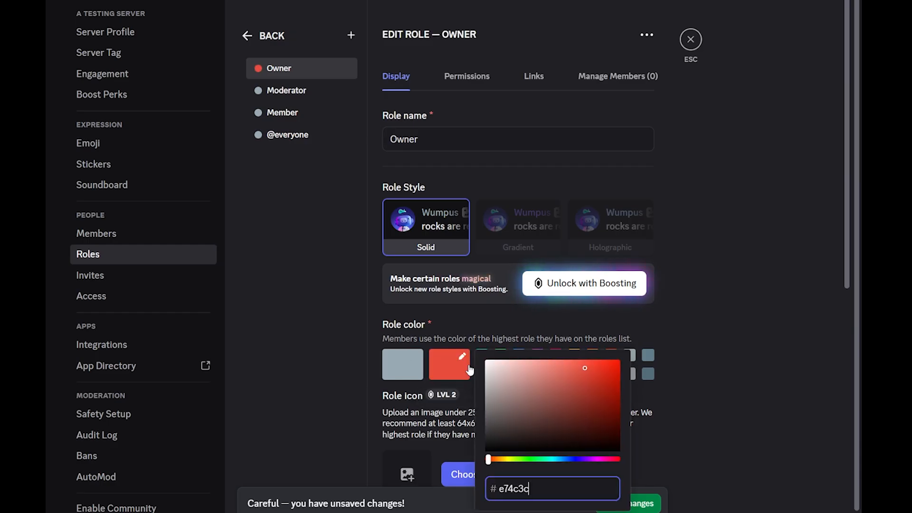
pyautogui.click(564, 459)
pyautogui.moveTo(613, 459); pyautogui.dragTo(579, 458)
pyautogui.click(705, 373)
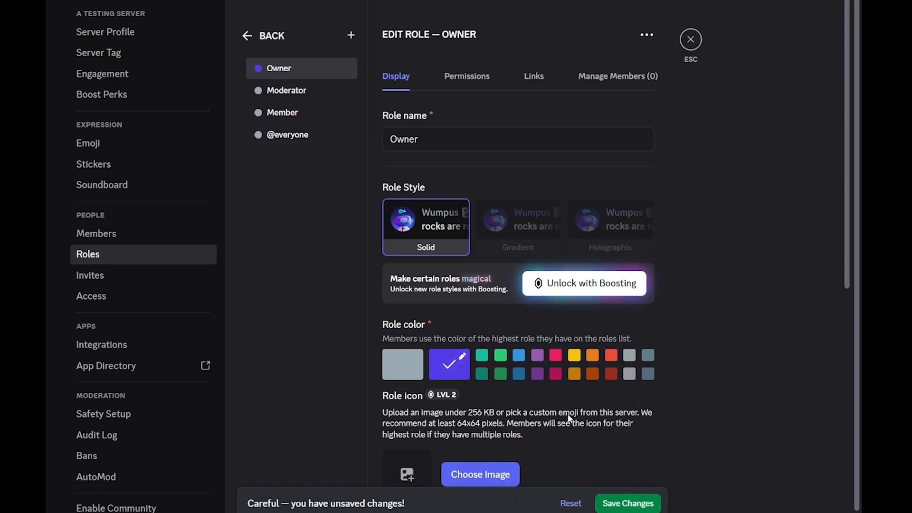
# Grant the Owner role the Administrator permission under Advanced Permissions.
pyautogui.scroll(-1, 555, 400)
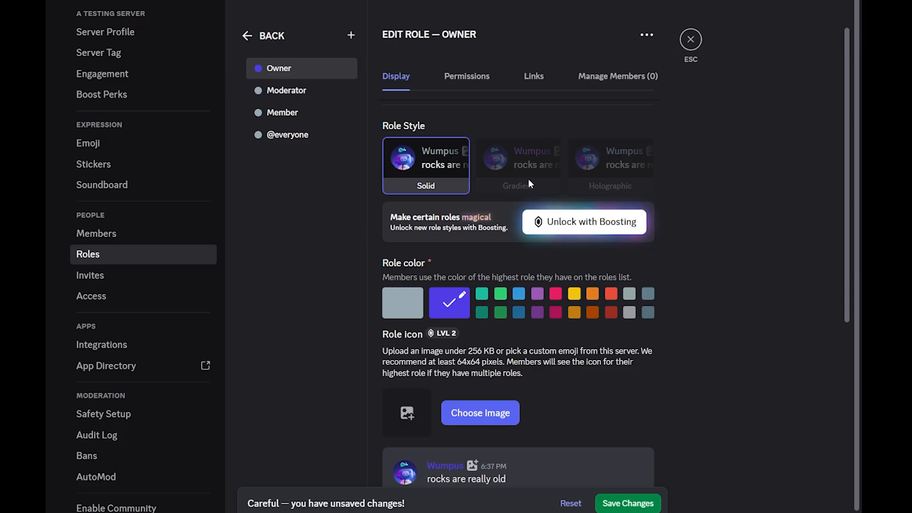
pyautogui.scroll(-4, 452, 248)
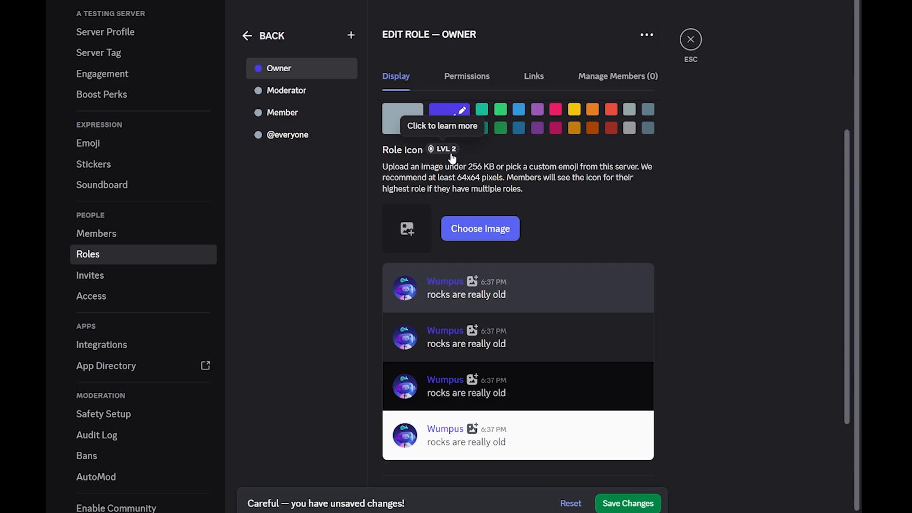
pyautogui.scroll(5, 455, 95)
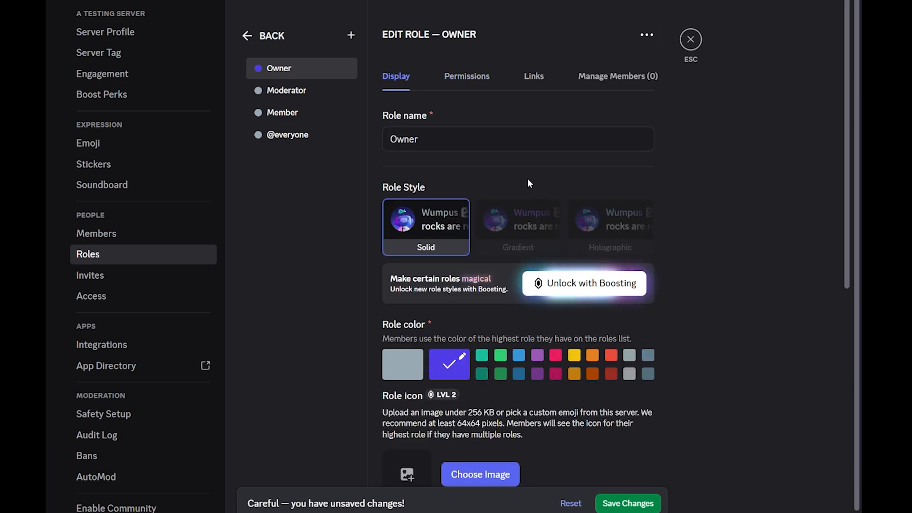
pyautogui.click(464, 76)
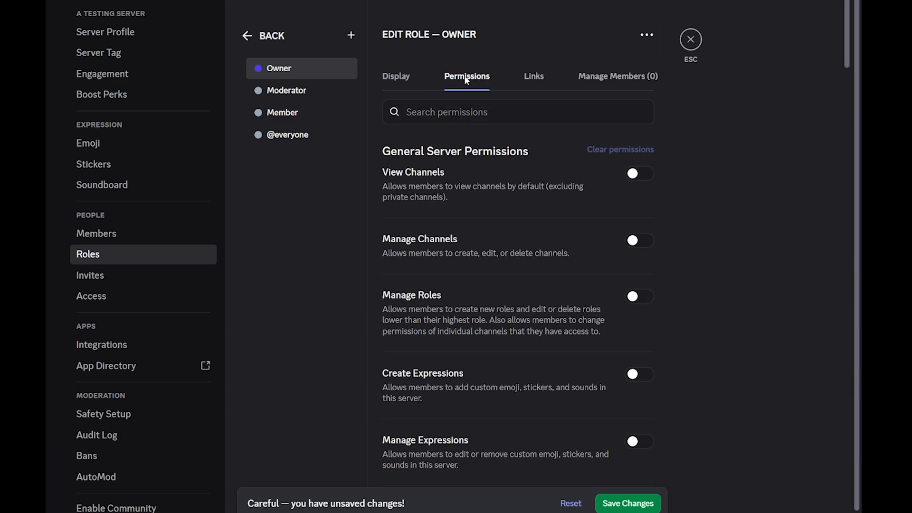
pyautogui.scroll(-10, 684, 162)
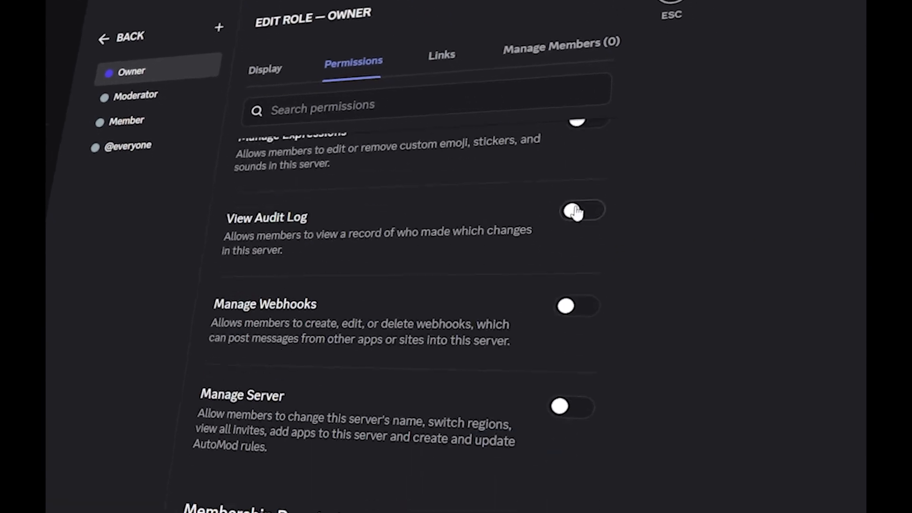
pyautogui.scroll(-20, 568, 102)
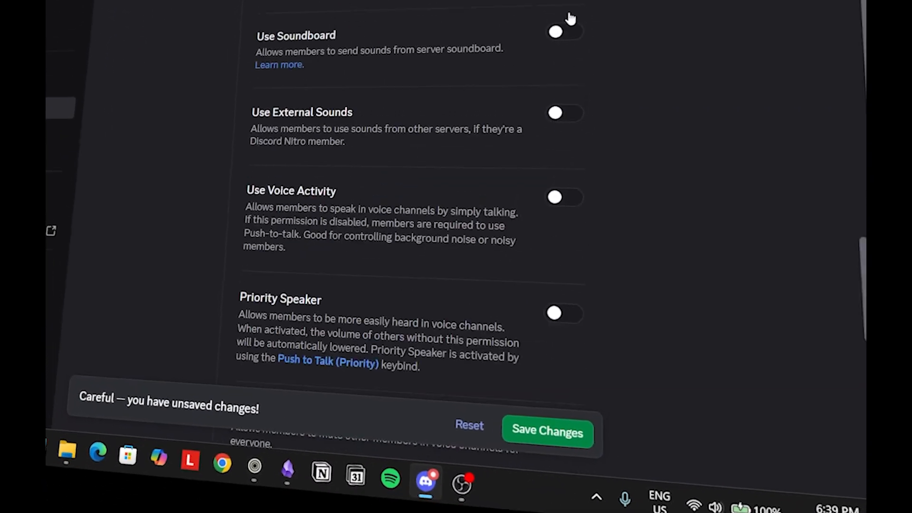
pyautogui.click(560, 393)
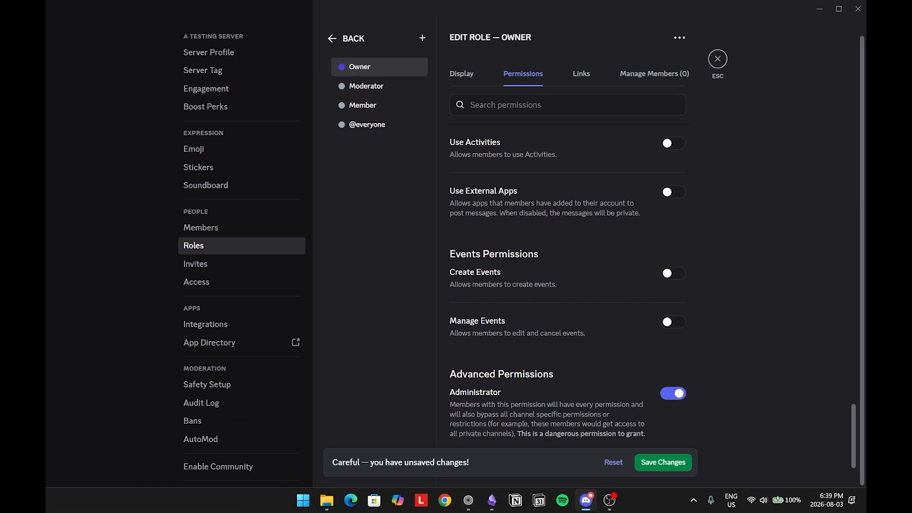
# Enable Create Events, Manage Events, Move Members and Deafen Members for the Moderator role.
pyautogui.click(366, 86)
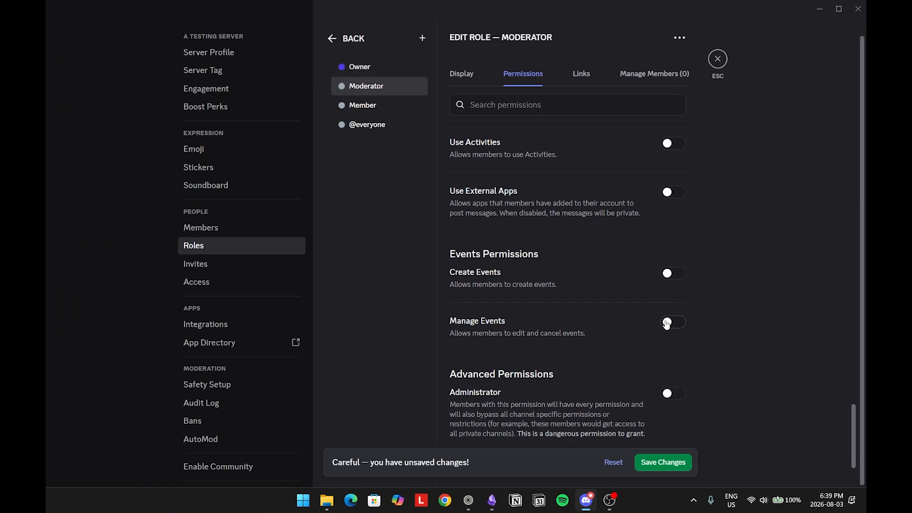
pyautogui.click(668, 274)
pyautogui.click(673, 322)
pyautogui.scroll(2, 657, 284)
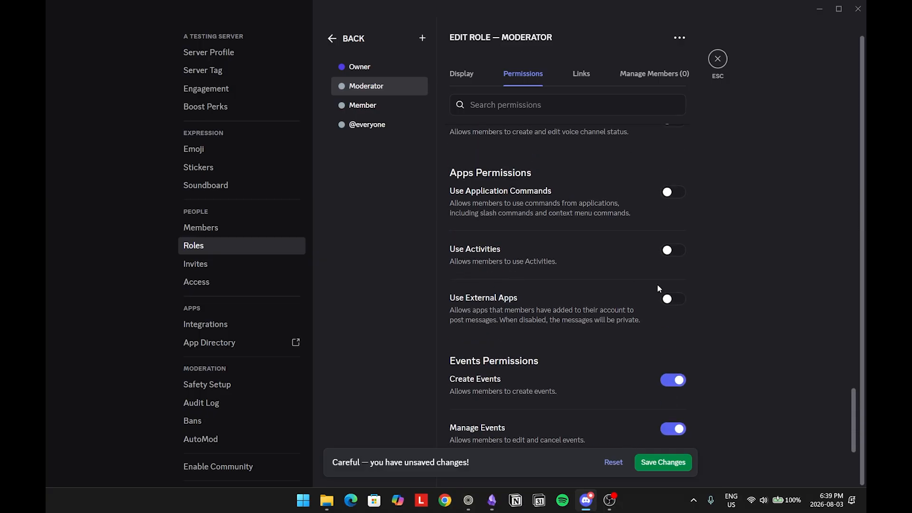
pyautogui.scroll(3, 658, 284)
pyautogui.scroll(3, 657, 283)
pyautogui.click(673, 373)
pyautogui.click(674, 315)
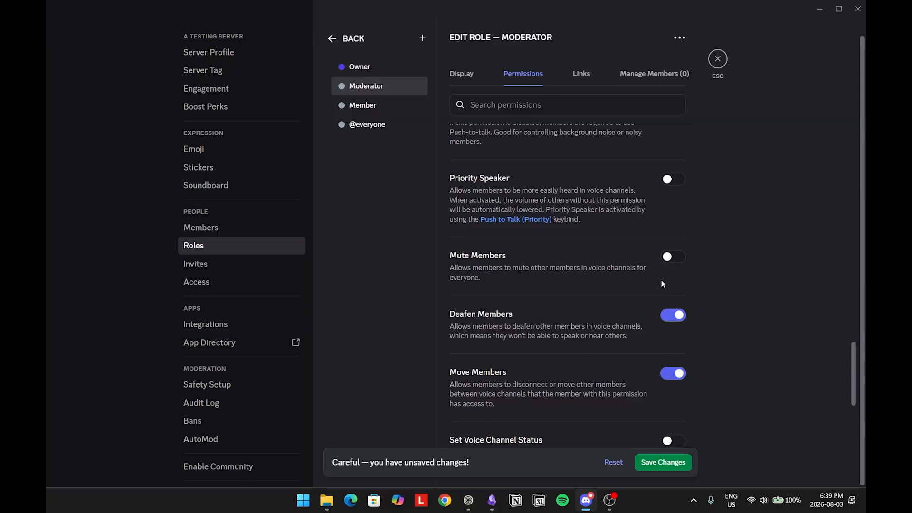
pyautogui.scroll(10, 663, 283)
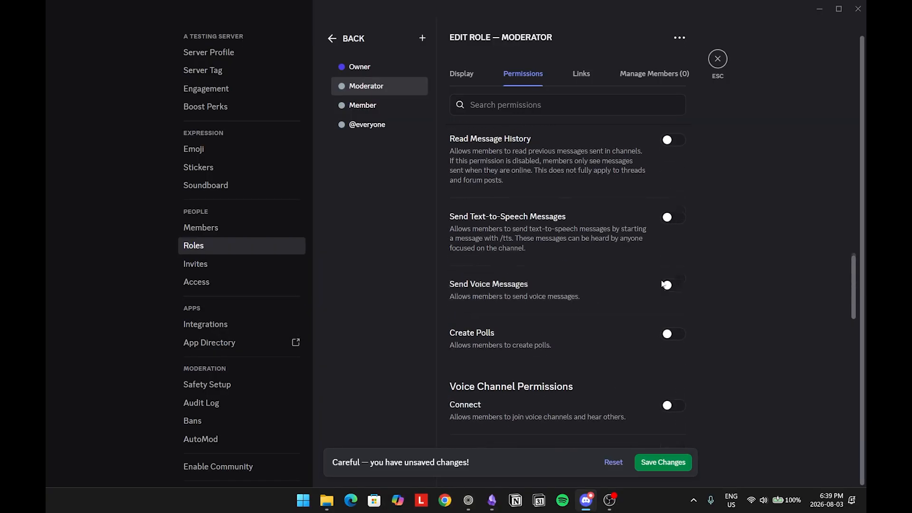
pyautogui.scroll(6, 661, 281)
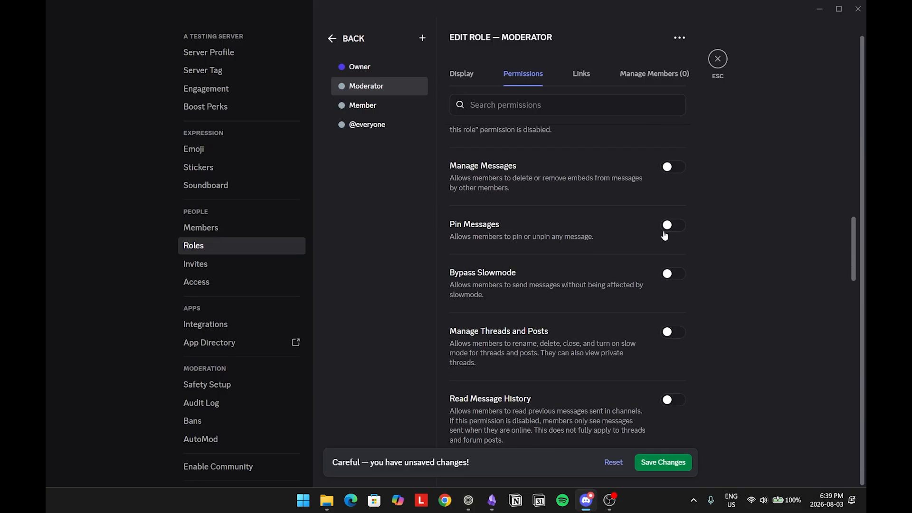
pyautogui.click(673, 171)
pyautogui.click(672, 274)
pyautogui.scroll(5, 671, 290)
pyautogui.scroll(-1, 671, 285)
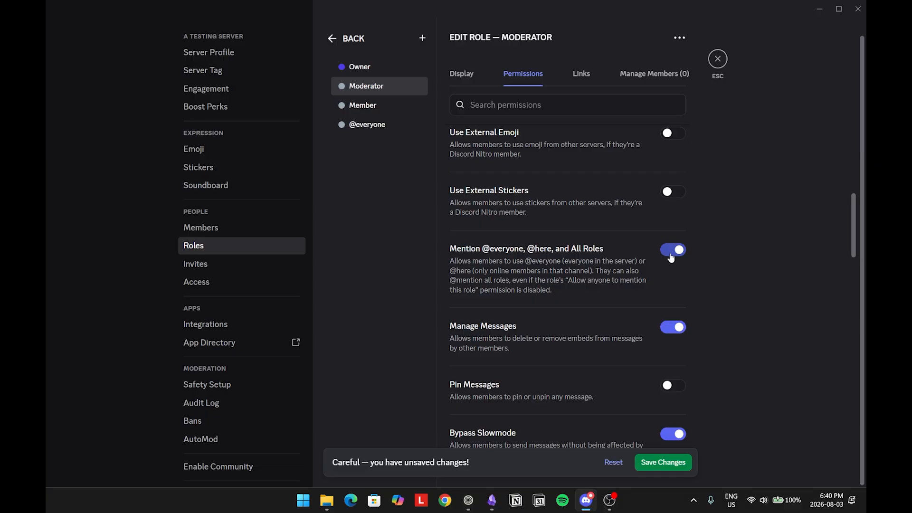
pyautogui.scroll(6, 669, 259)
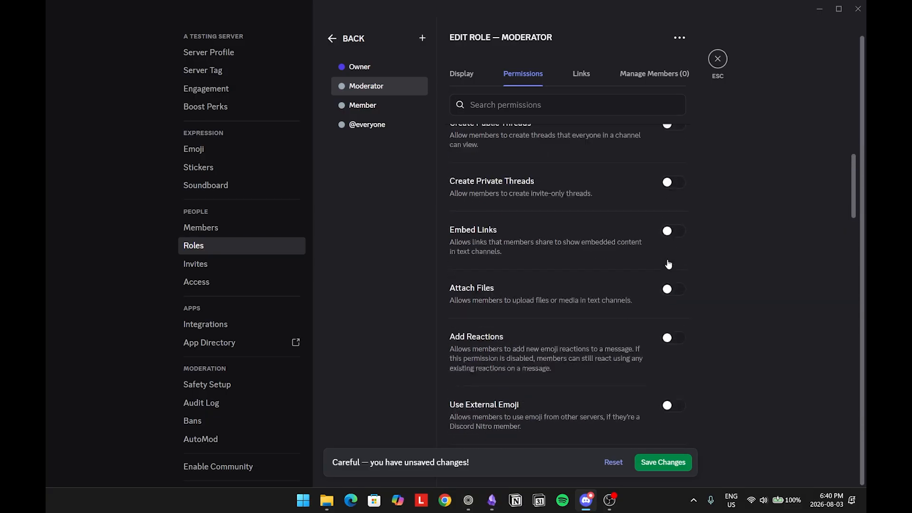
pyautogui.scroll(9, 668, 264)
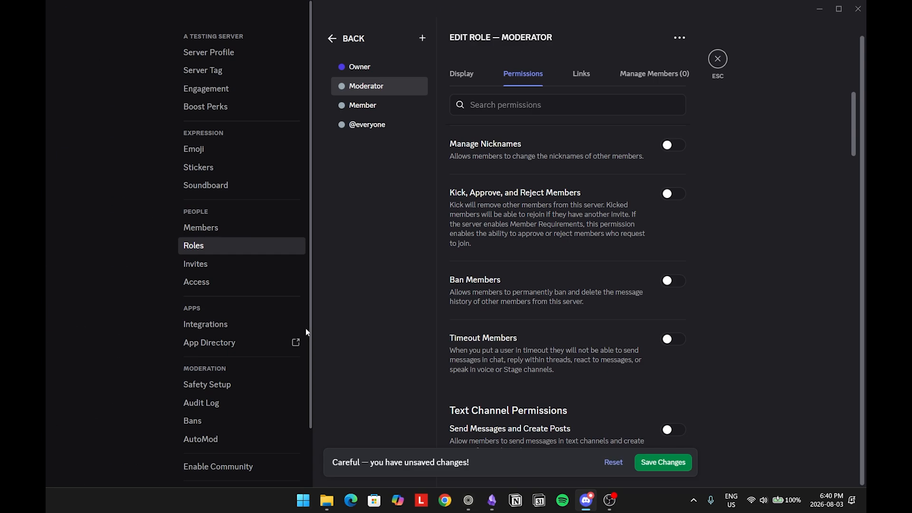
pyautogui.scroll(-20, 803, 164)
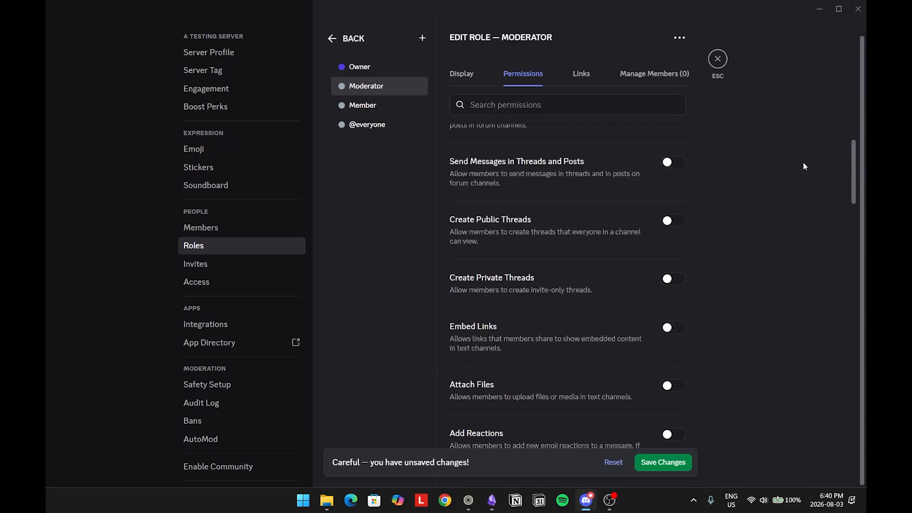
pyautogui.scroll(-8, 793, 173)
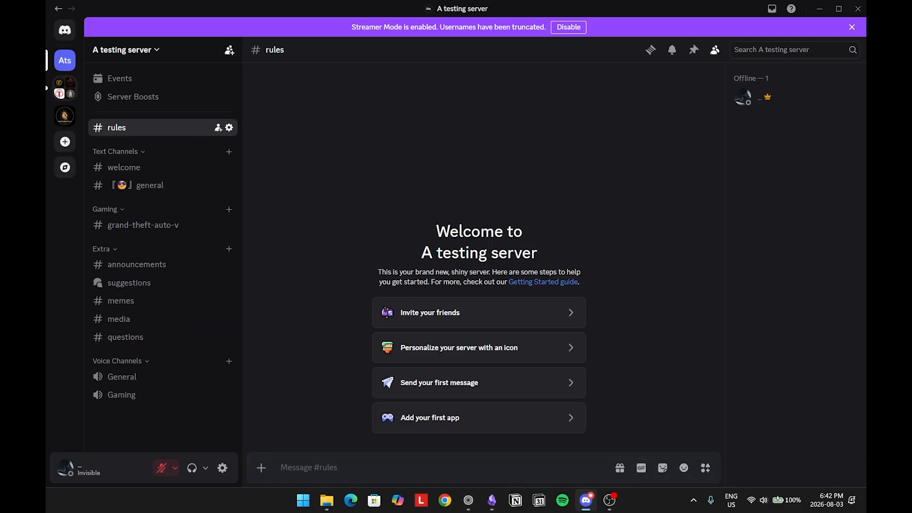
# Switch to the web browser, search for discohook and open the discohook.org site.
pyautogui.moveTo(408, 1); pyautogui.dragTo(370, 3)
pyautogui.hotkey('ctrl', 't')
pyautogui.write('discohook')
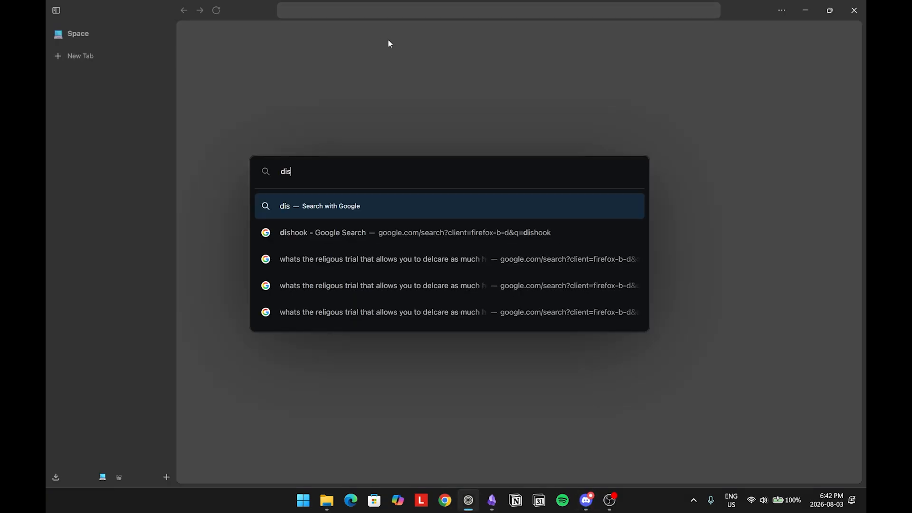
pyautogui.press('Return')
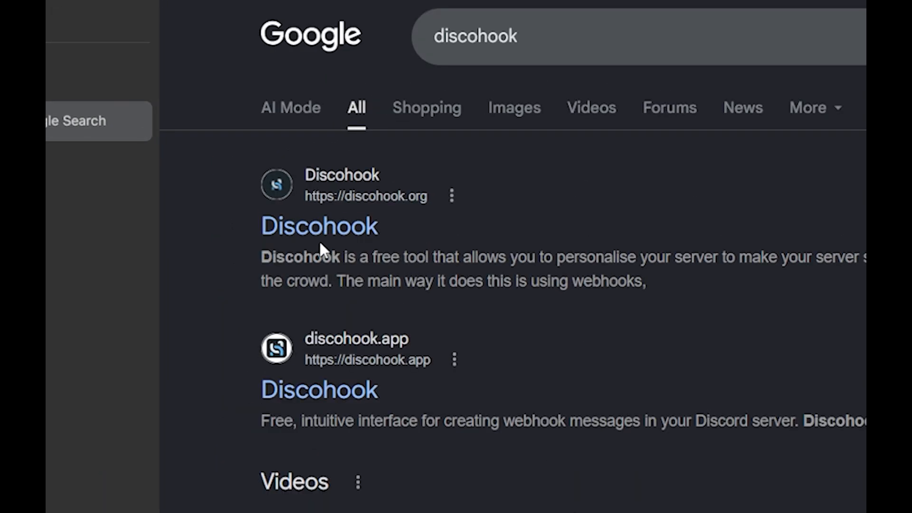
pyautogui.click(319, 235)
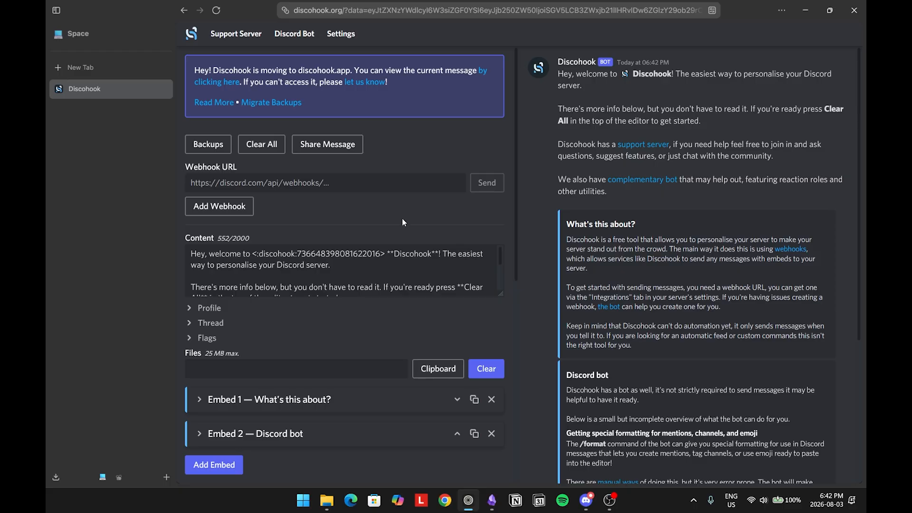
# Clear the sample message and its embeds from the Discohook editor.
pyautogui.click(284, 145)
pyautogui.click(600, 288)
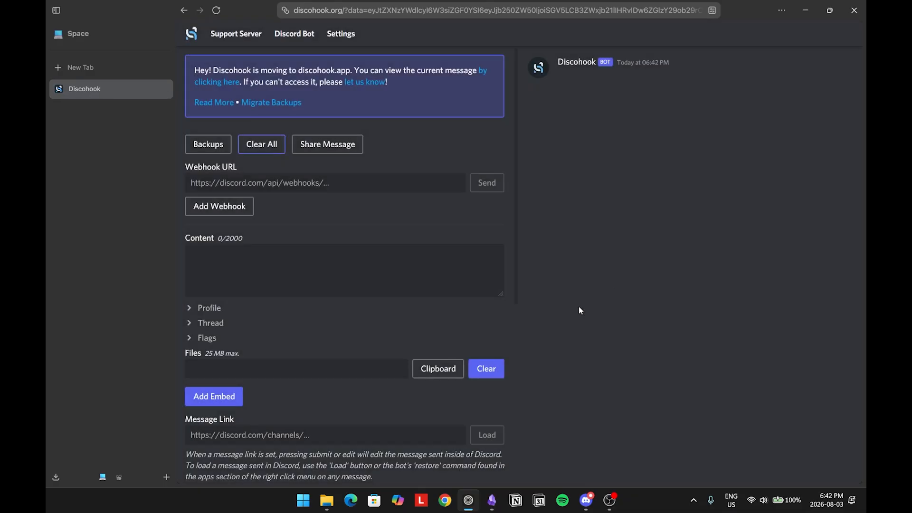
# Switch to Discord, create a webhook for the rules channel and save it with the name RULE.
pyautogui.hotkey('alt', 'Tab')
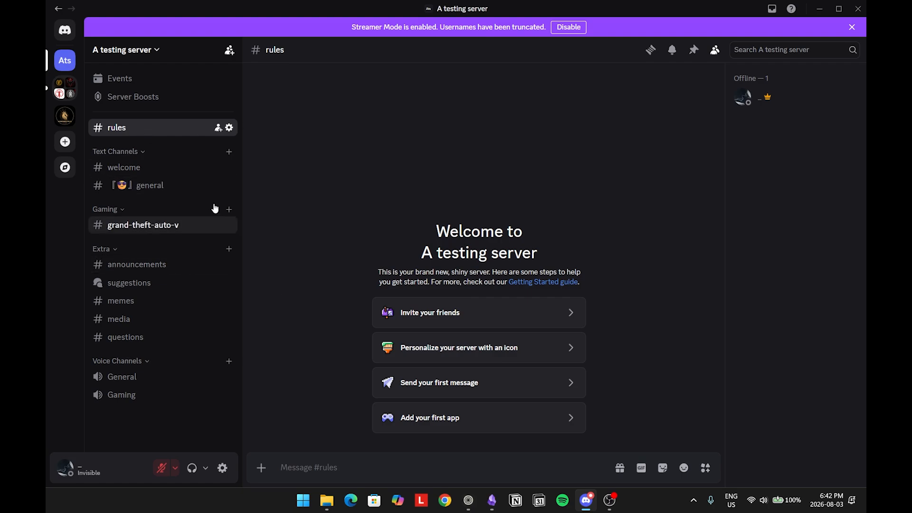
pyautogui.click(231, 128)
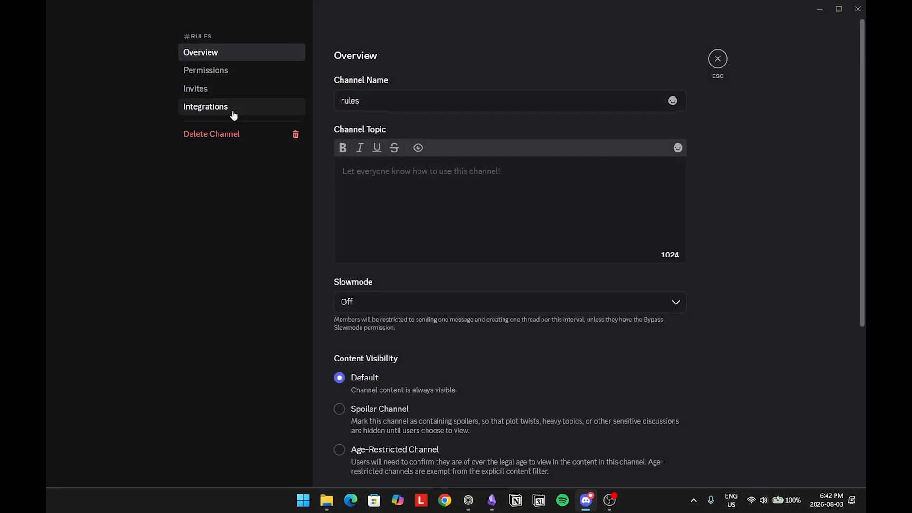
pyautogui.click(233, 114)
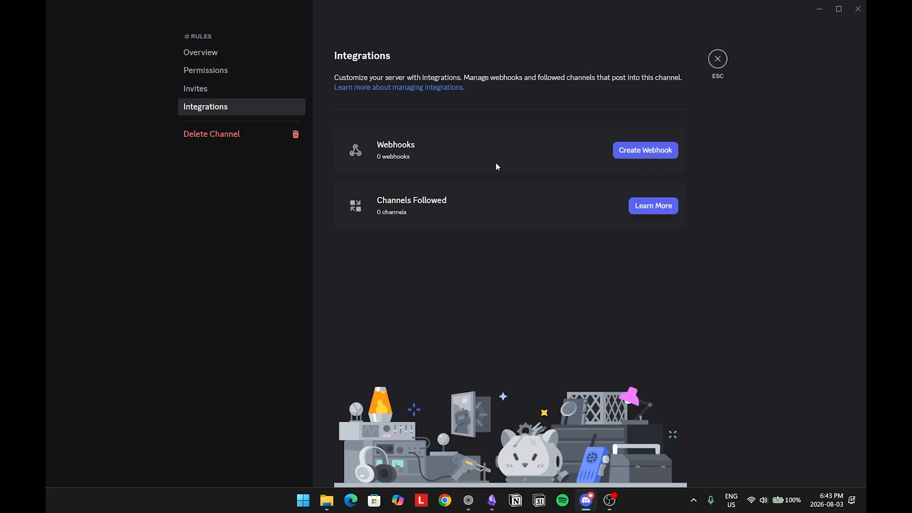
pyautogui.click(655, 153)
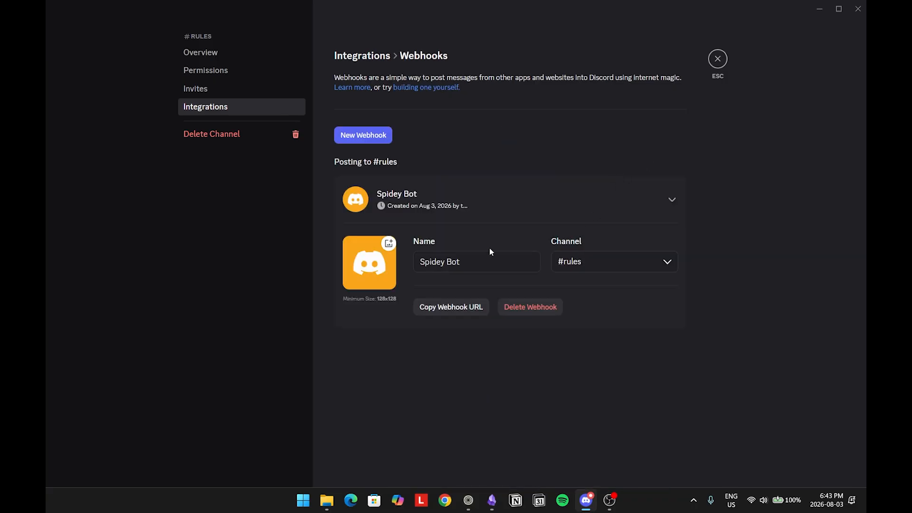
pyautogui.moveTo(475, 256); pyautogui.dragTo(321, 255)
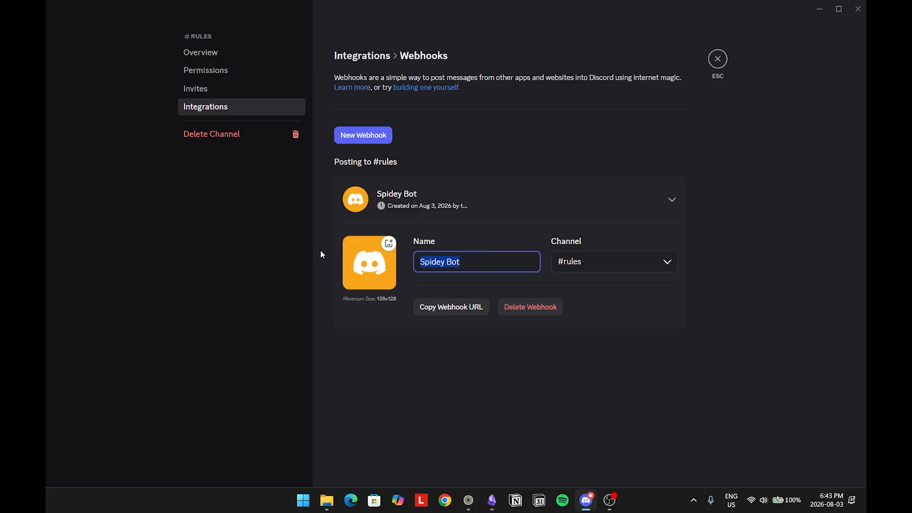
pyautogui.write('RULE')
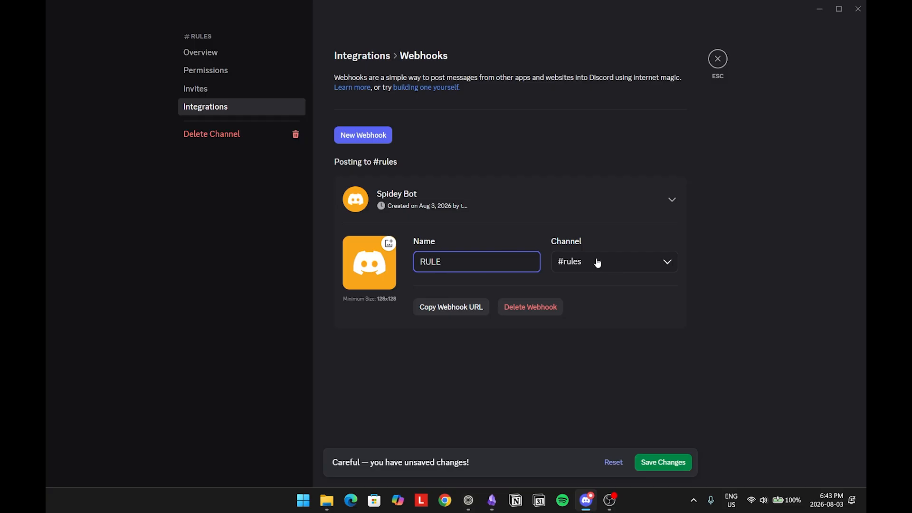
pyautogui.click(665, 467)
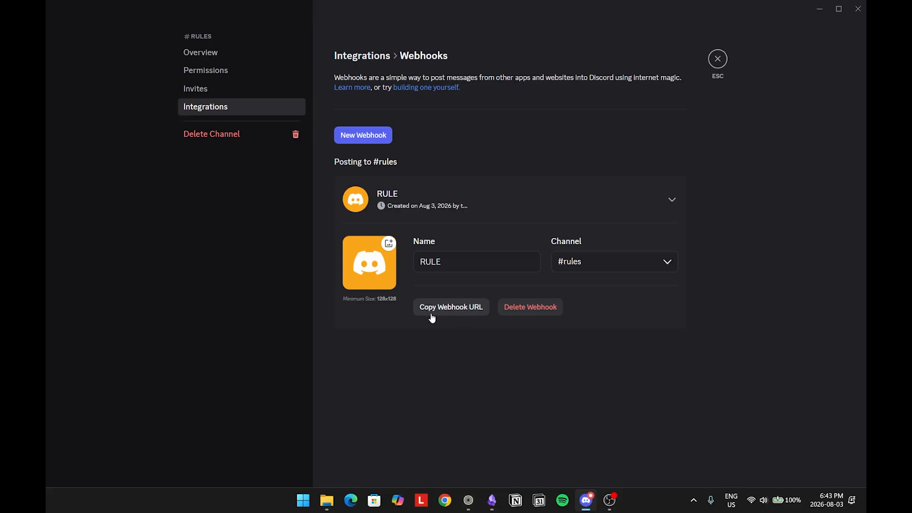
# Return to Discohook in the browser and paste the RULE webhook's address as the Webhook URL.
pyautogui.hotkey('alt', 'Tab')
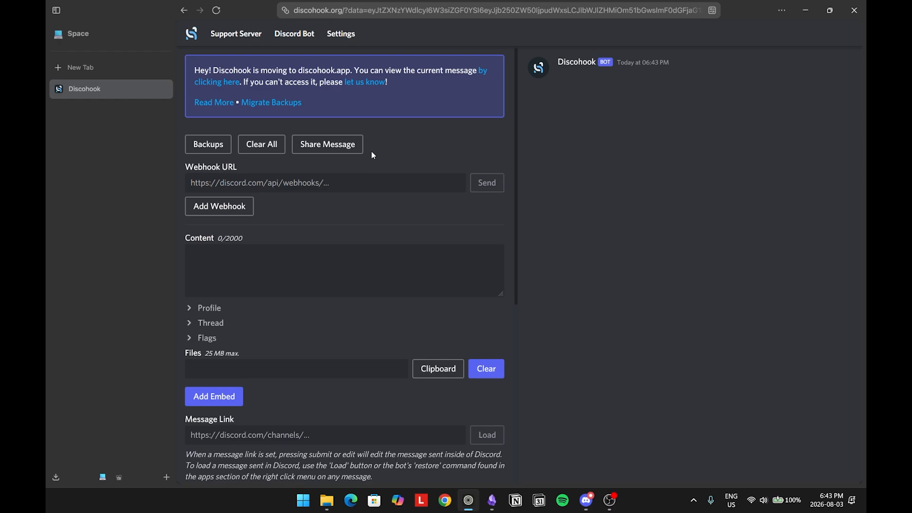
pyautogui.click(339, 184)
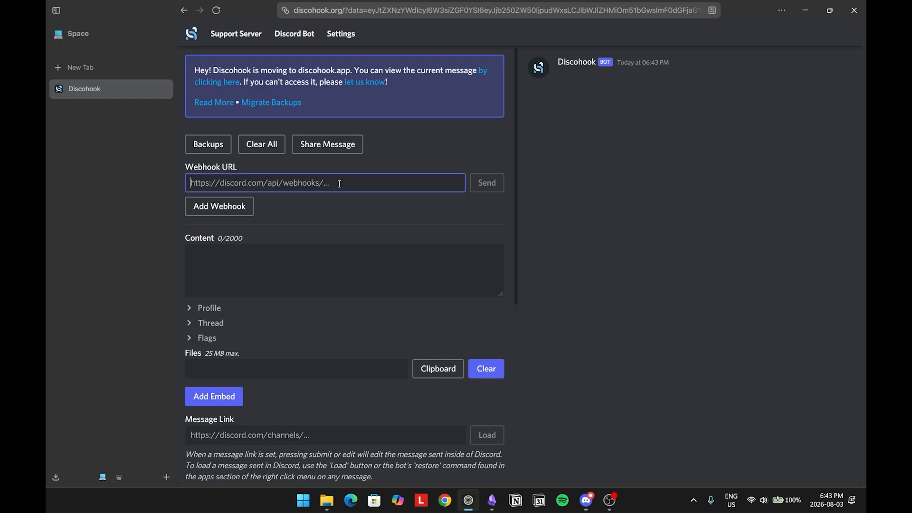
pyautogui.hotkey('ctrl', 'v')
pyautogui.click(631, 53)
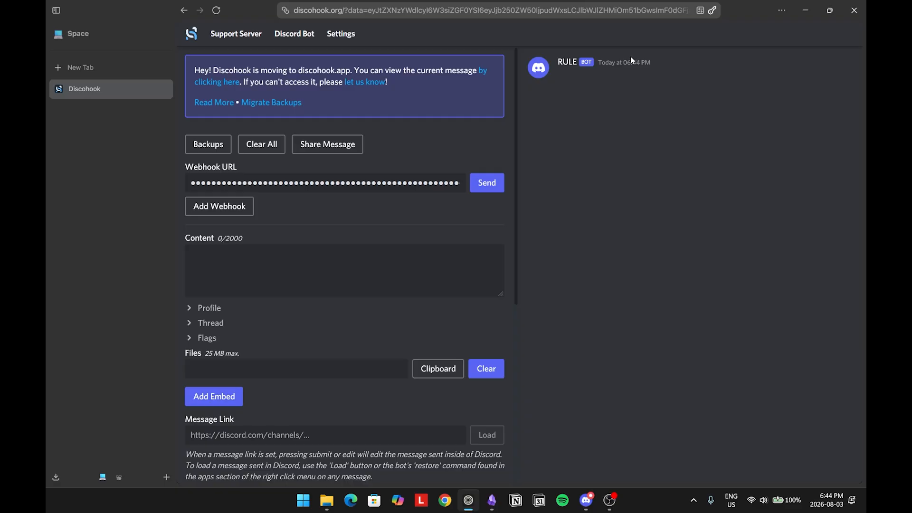
# Try some random placeholder text as the message content and erase it.
pyautogui.scroll(-3, 490, 185)
pyautogui.click(452, 143)
pyautogui.write('dfjas;')
pyautogui.press('BackSpace')
pyautogui.press('BackSpace')
pyautogui.press('BackSpace')
pyautogui.press('BackSpace')
pyautogui.press('BackSpace')
pyautogui.press('BackSpace')
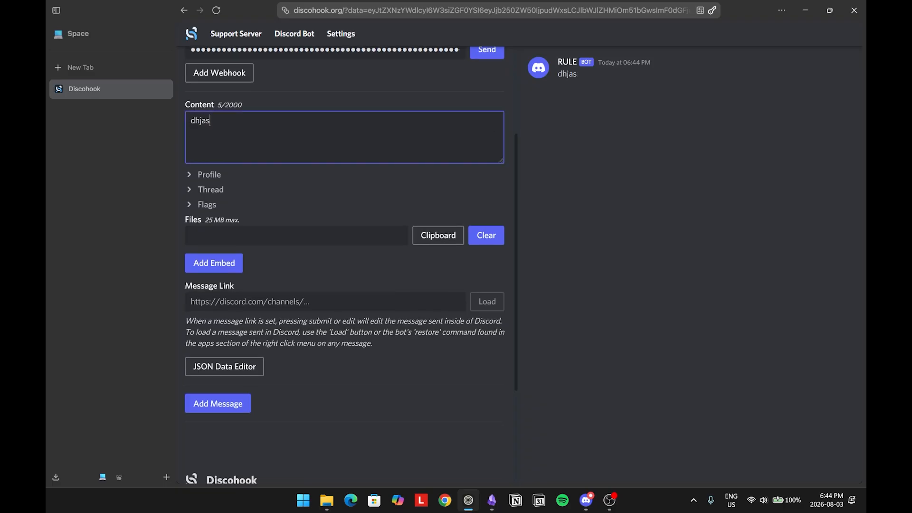
# Add an embed with the title Rule and the description "da'fsjdfklashh;kladnskfn".
pyautogui.scroll(-3, 369, 310)
pyautogui.scroll(3, 369, 311)
pyautogui.scroll(3, 370, 311)
pyautogui.scroll(-5, 368, 311)
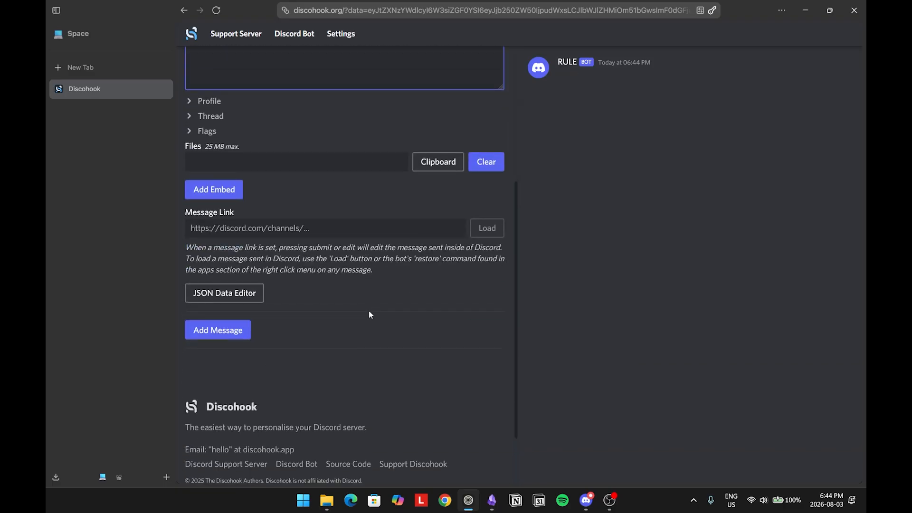
pyautogui.click(235, 192)
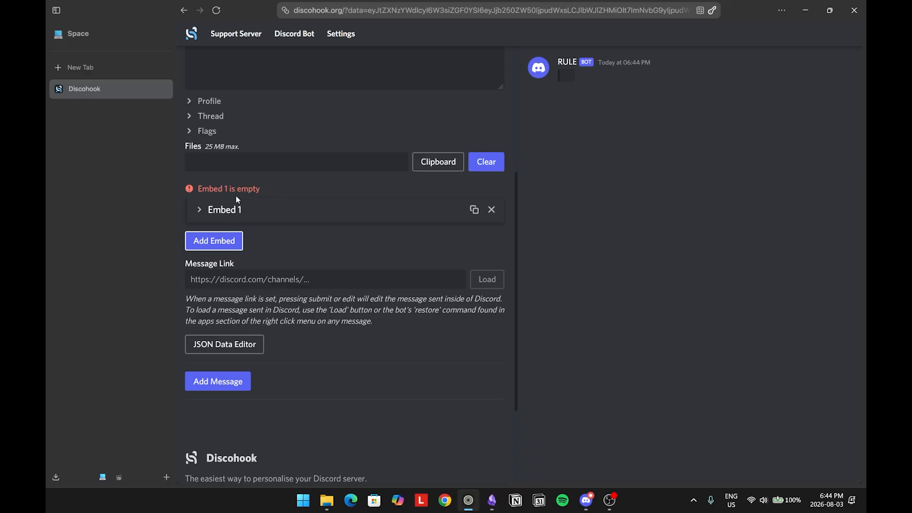
pyautogui.click(217, 214)
pyautogui.click(217, 254)
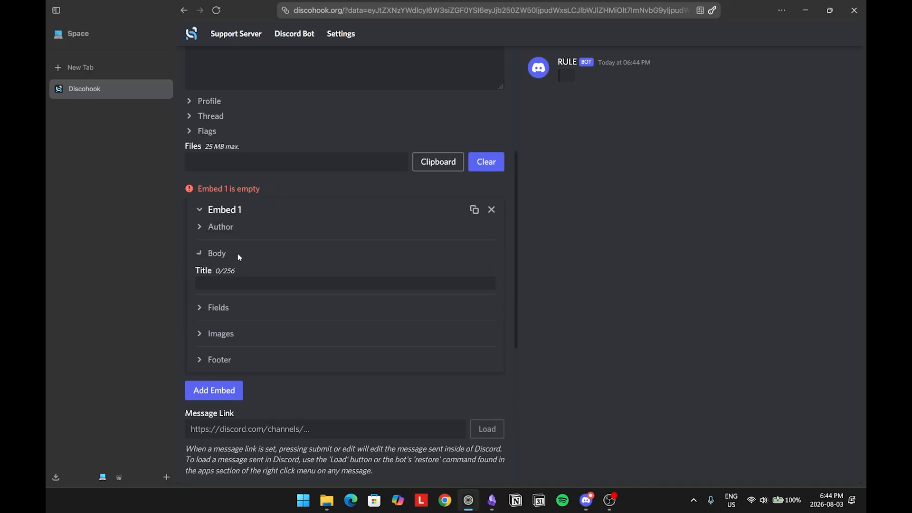
pyautogui.press('Tab')
pyautogui.write('Rule')
pyautogui.click(248, 344)
pyautogui.write("da'fsjdfklashh;kladnskfn")
# Add a field to the Rule embed with the name "dsfjlasjknl" and the value "asdfas".
pyautogui.click(229, 405)
pyautogui.scroll(-2, 235, 371)
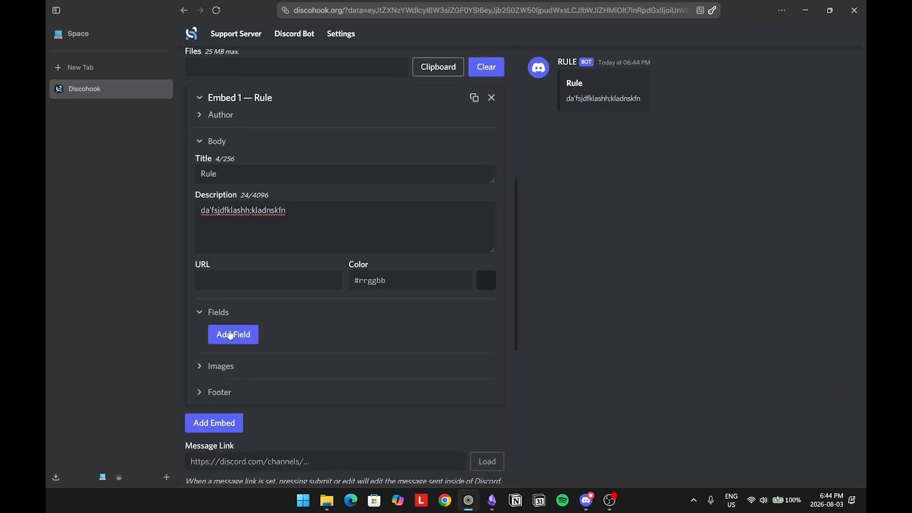
pyautogui.click(232, 342)
pyautogui.scroll(-2, 230, 309)
pyautogui.click(229, 220)
pyautogui.click(233, 251)
pyautogui.write('dsfjlasjknl')
pyautogui.click(257, 292)
pyautogui.write('asdfas')
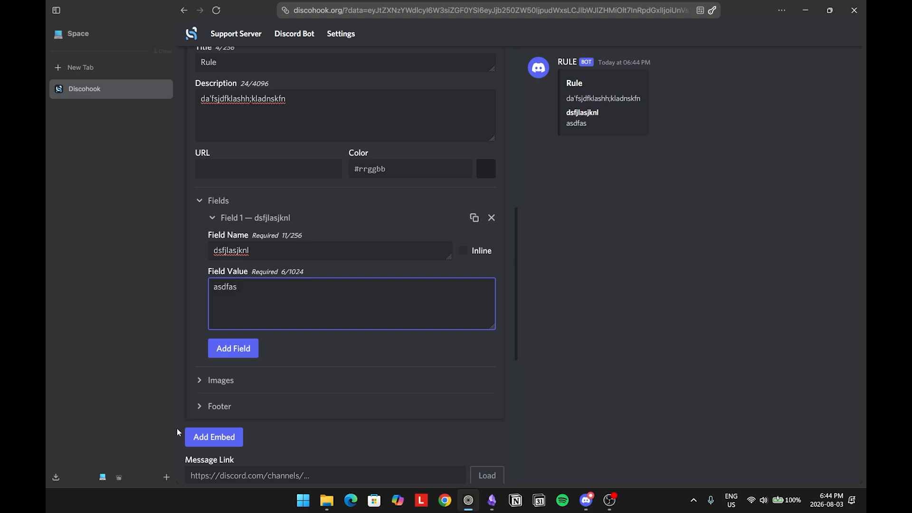
# Examine the embed's image and thumbnail URL settings, leaving both empty.
pyautogui.click(277, 380)
pyautogui.scroll(-2, 283, 375)
pyautogui.scroll(-1, 284, 368)
pyautogui.click(238, 279)
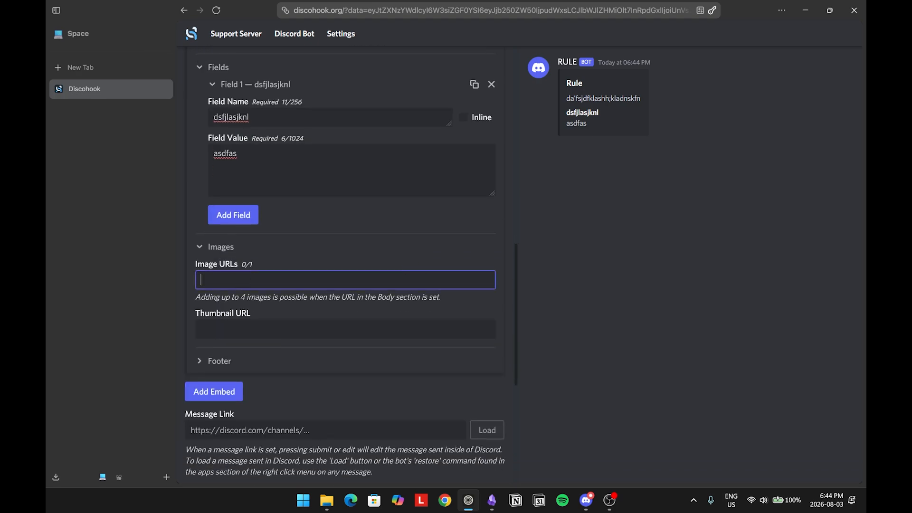
pyautogui.click(80, 69)
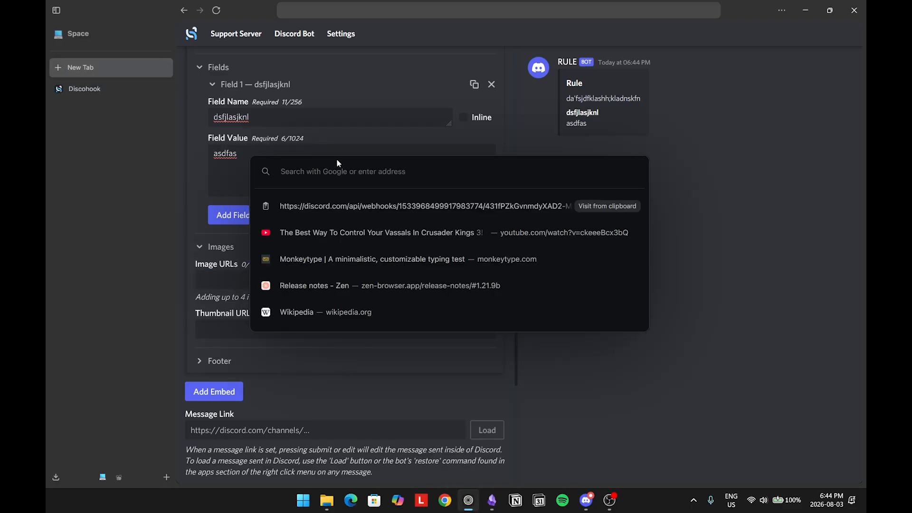
pyautogui.press('Escape')
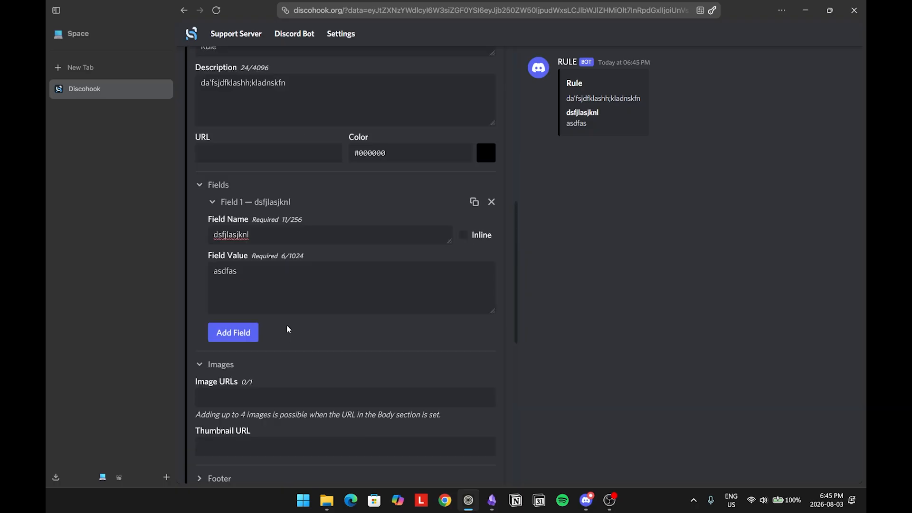
# Set the Rule embed's color to red, #ff0000.
pyautogui.scroll(-3, 287, 327)
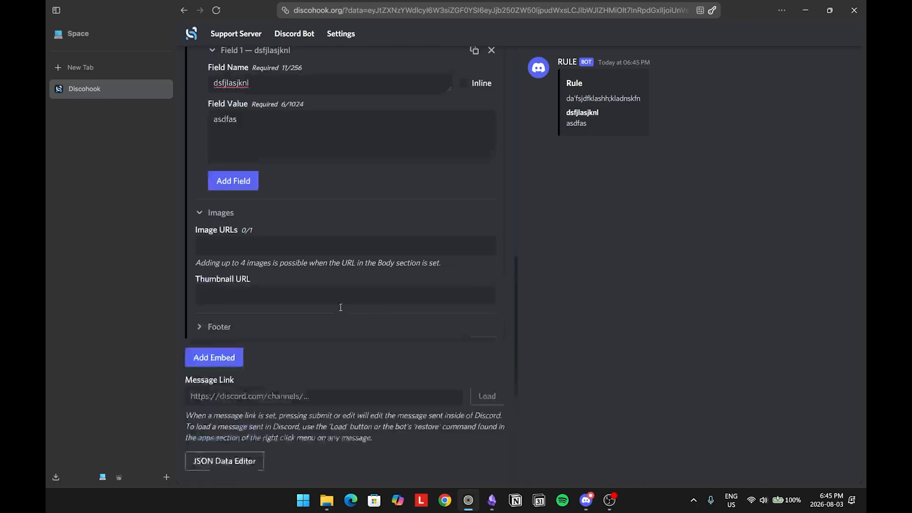
pyautogui.scroll(2, 341, 308)
pyautogui.click(385, 99)
pyautogui.moveTo(399, 156); pyautogui.dragTo(560, 108)
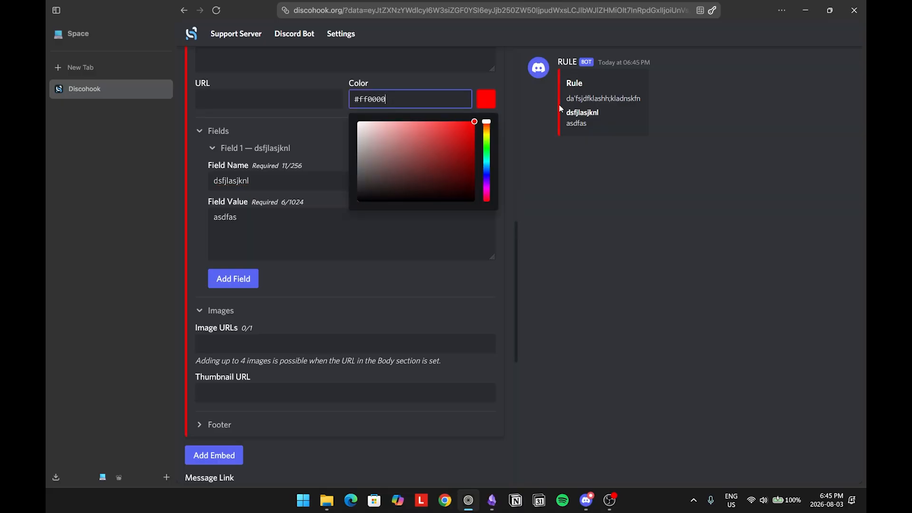
pyautogui.click(554, 173)
# Send the embed message through the webhook, switch to Discord and close the rules channel's settings.
pyautogui.scroll(4, 453, 228)
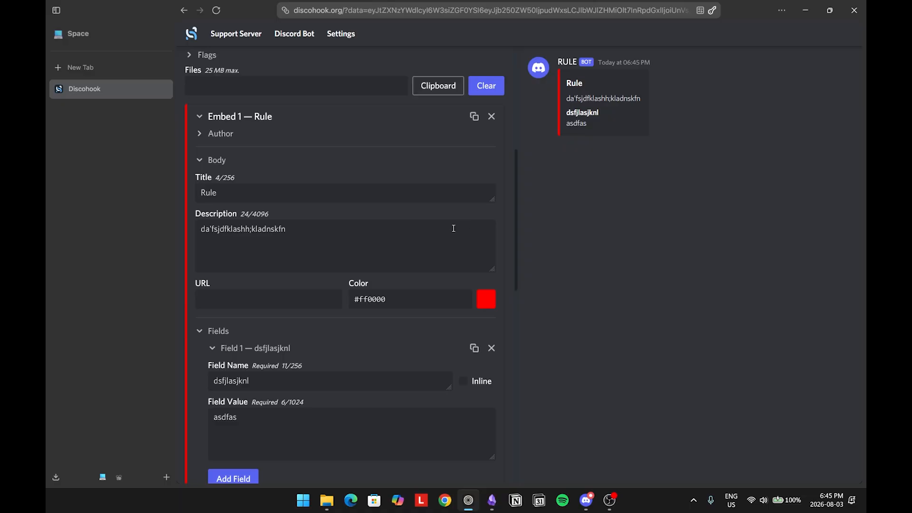
pyautogui.scroll(-1, 454, 229)
pyautogui.scroll(4, 449, 266)
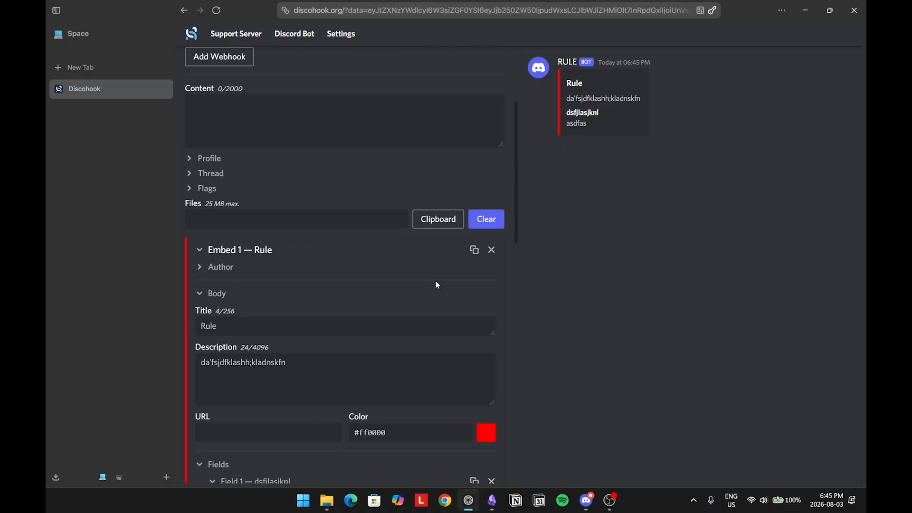
pyautogui.scroll(-10, 467, 268)
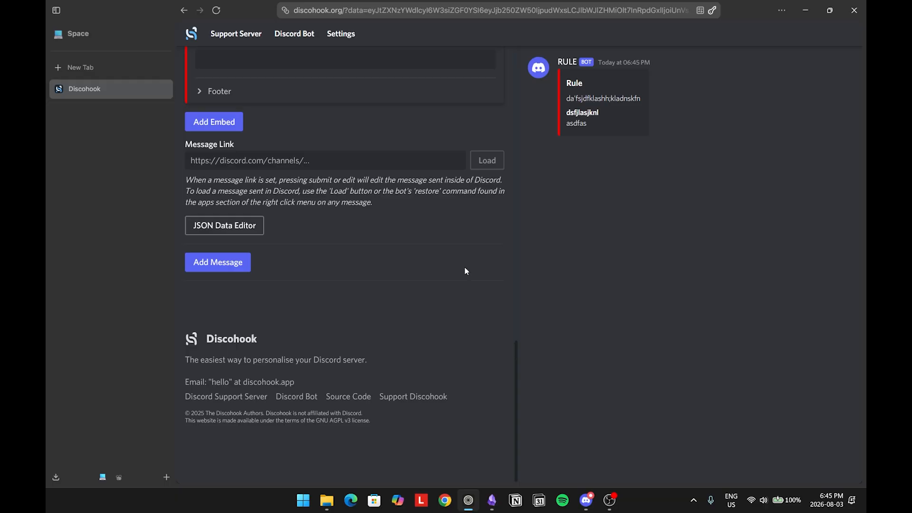
pyautogui.scroll(15, 465, 271)
pyautogui.scroll(-14, 415, 299)
pyautogui.scroll(15, 416, 317)
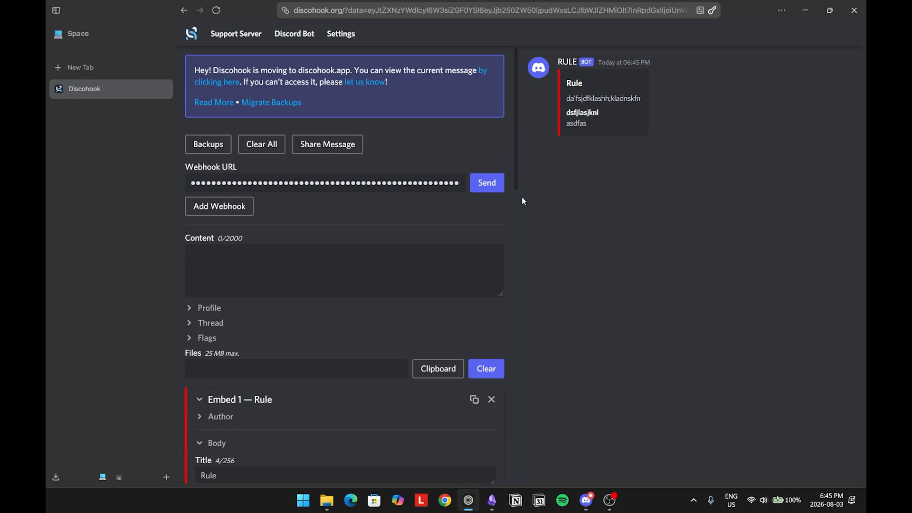
pyautogui.click(495, 181)
pyautogui.hotkey('alt', 'Tab')
pyautogui.hotkey('alt', 'Tab')
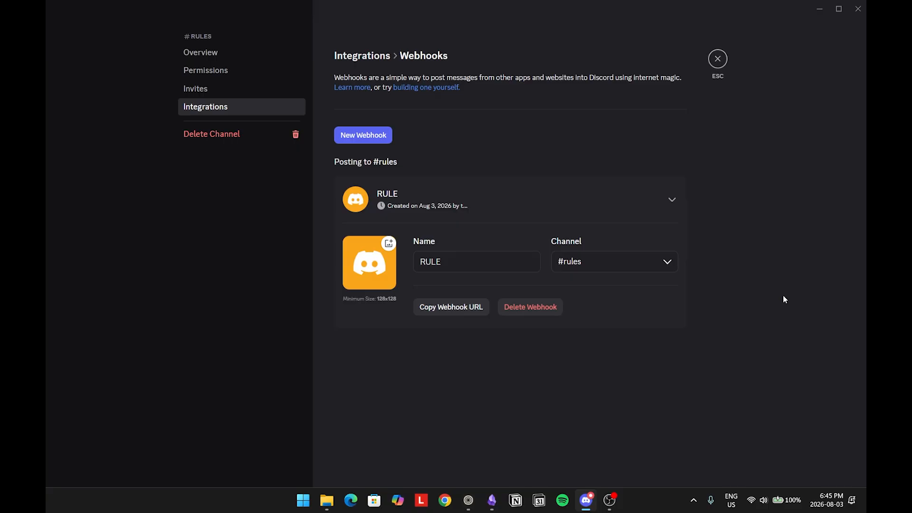
pyautogui.press('Escape')
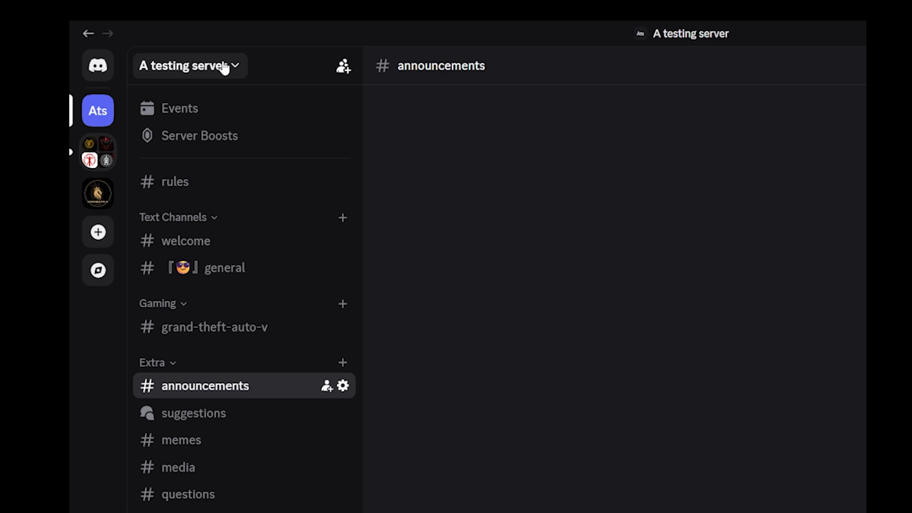
# Search the server's App Directory for carl and open the carl-bot page.
pyautogui.click(148, 32)
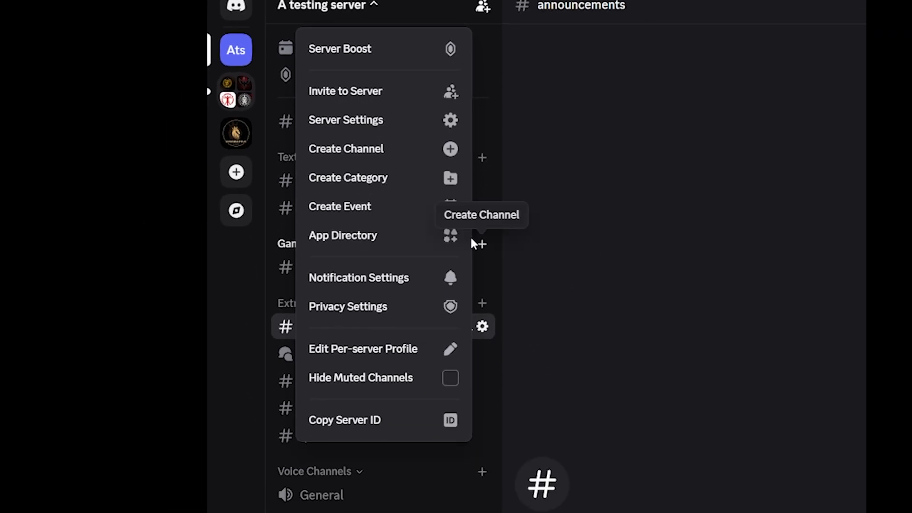
pyautogui.click(338, 249)
pyautogui.click(780, 32)
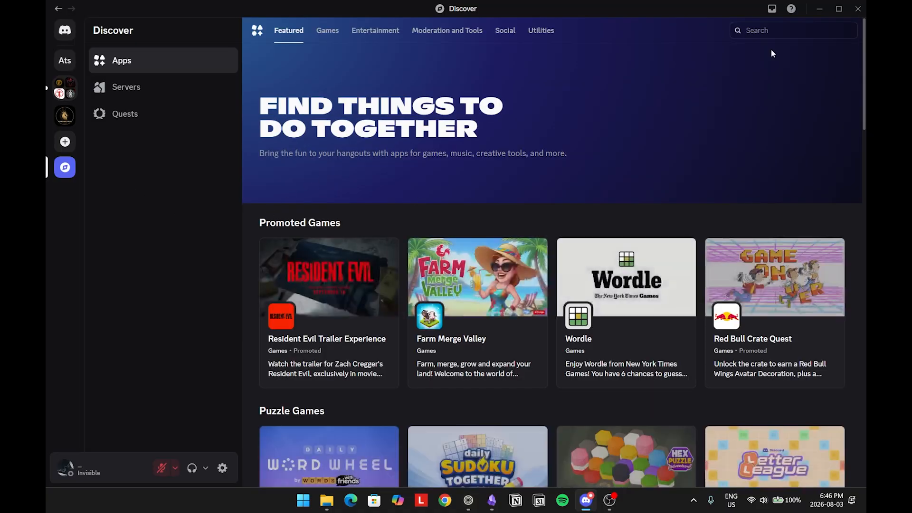
pyautogui.write('carl')
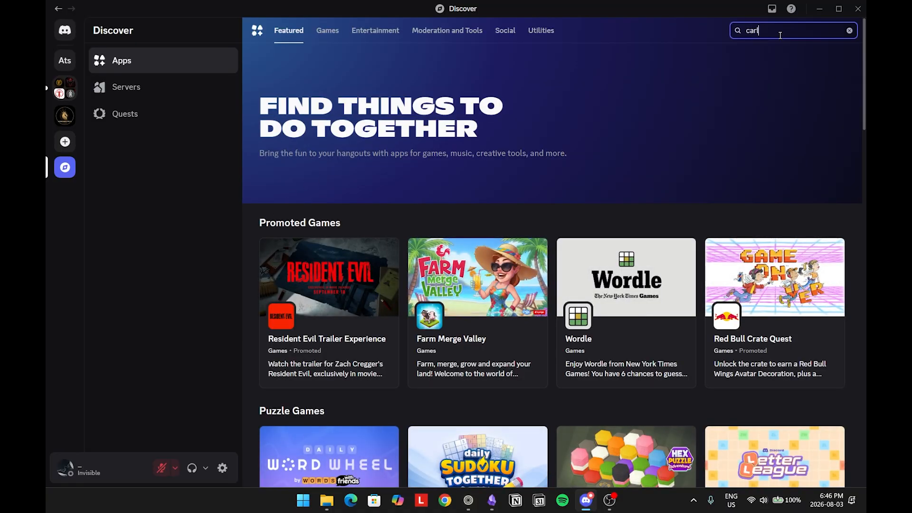
pyautogui.press('Return')
pyautogui.click(348, 167)
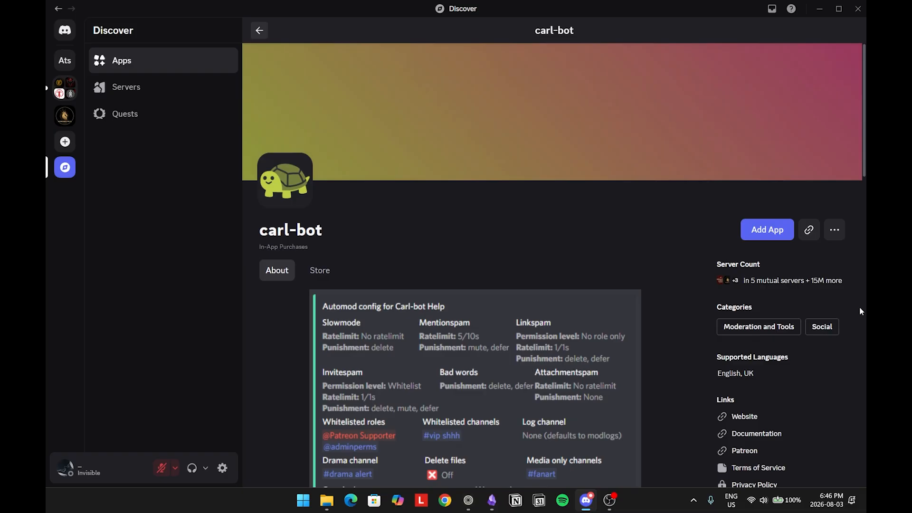
# Add carl-bot to A testing server and authorize its access.
pyautogui.click(763, 230)
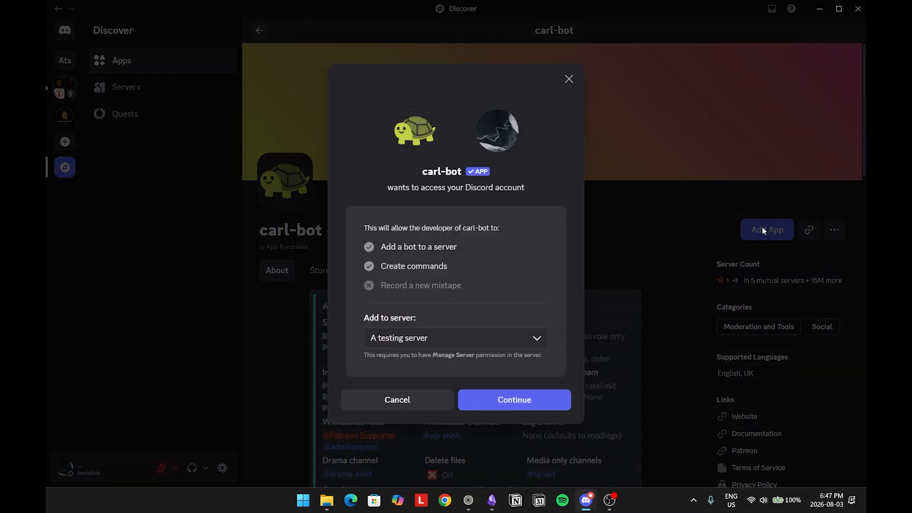
pyautogui.click(519, 394)
pyautogui.click(495, 432)
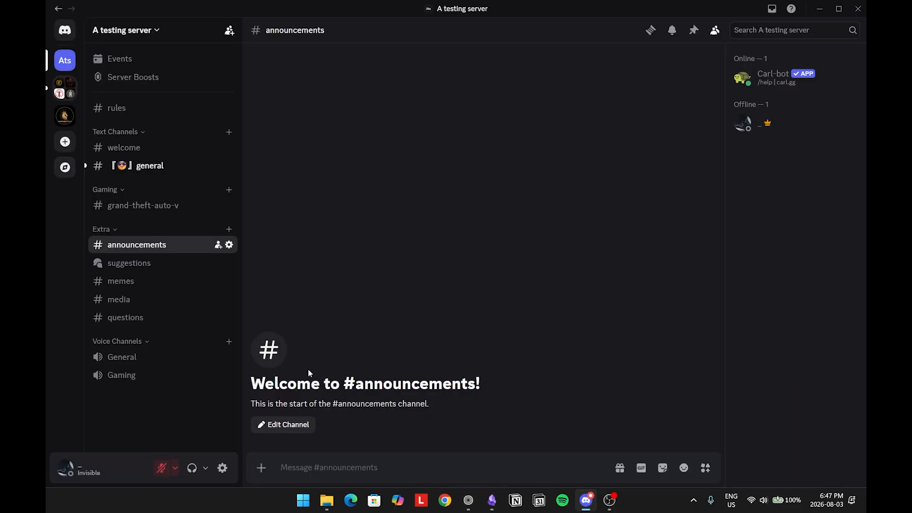
# Open the general channel and view Carl-bot's profile from the member list.
pyautogui.click(223, 170)
pyautogui.click(764, 83)
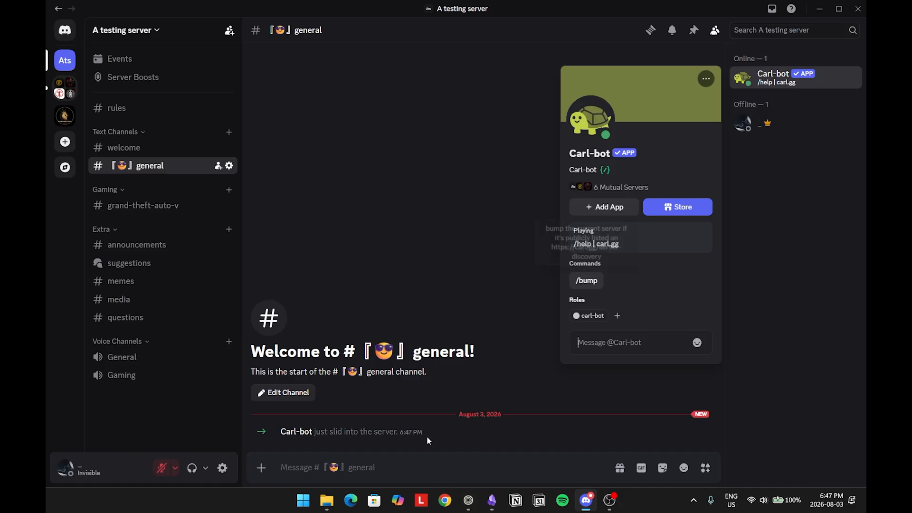
# Switch to the browser, search Google for carl bot and open the Carl-bot Dashboard website.
pyautogui.click(469, 498)
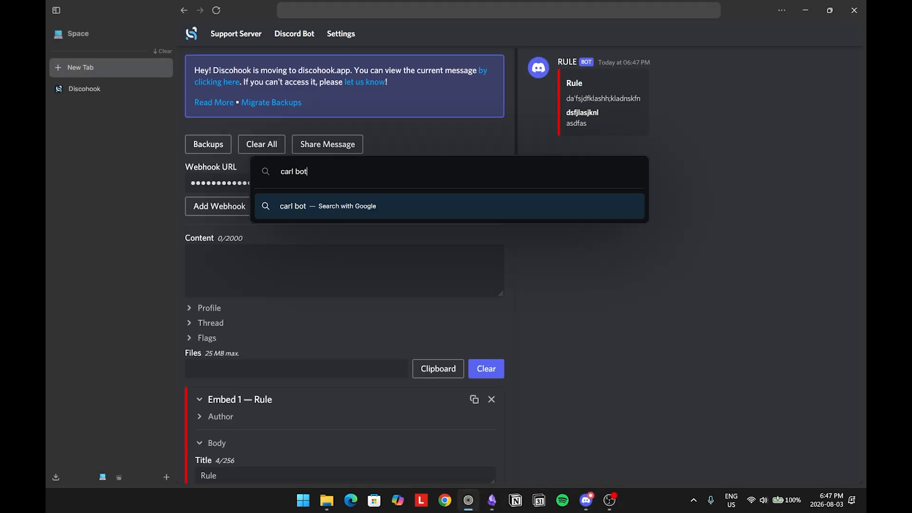
pyautogui.press('Return')
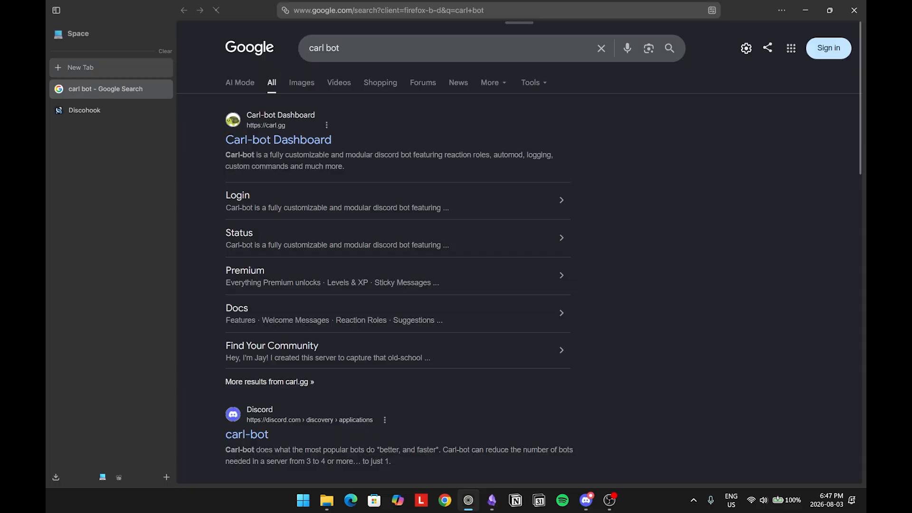
pyautogui.click(253, 138)
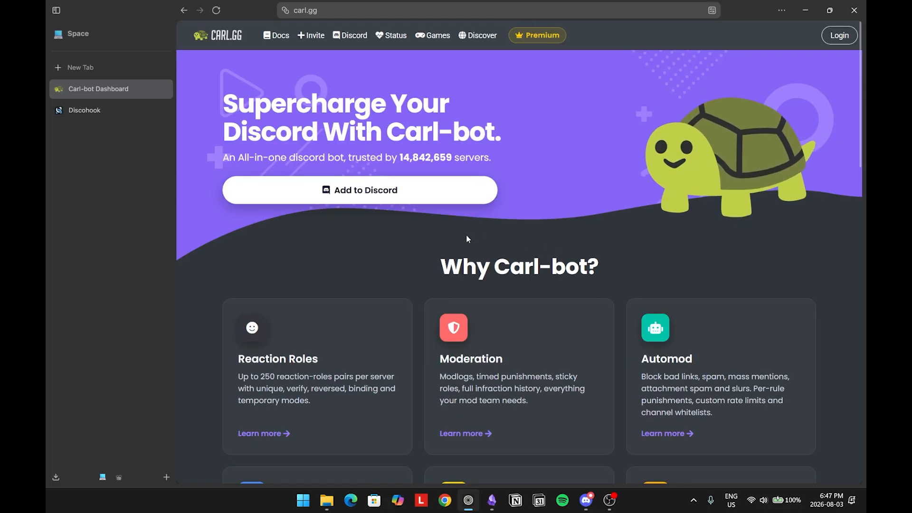
# Open the Carl-bot dashboard for A testing server and start its quick setup.
pyautogui.click(405, 188)
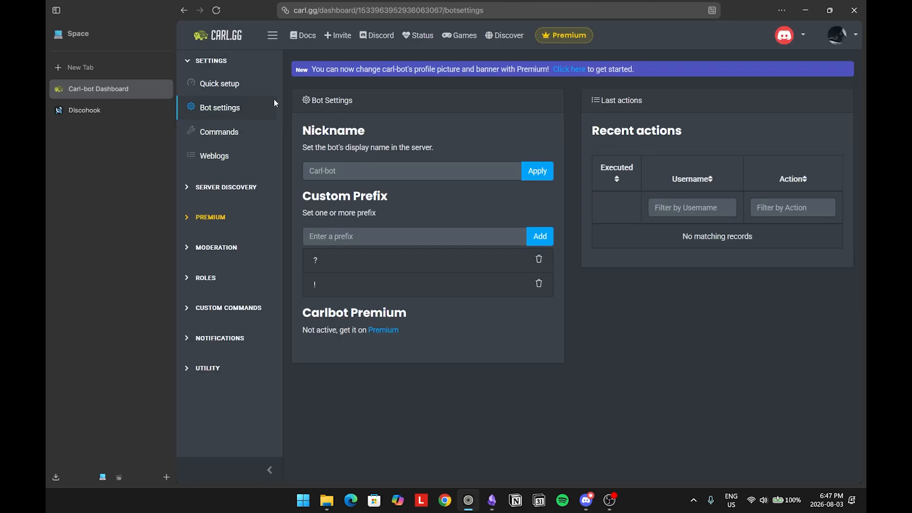
pyautogui.click(228, 85)
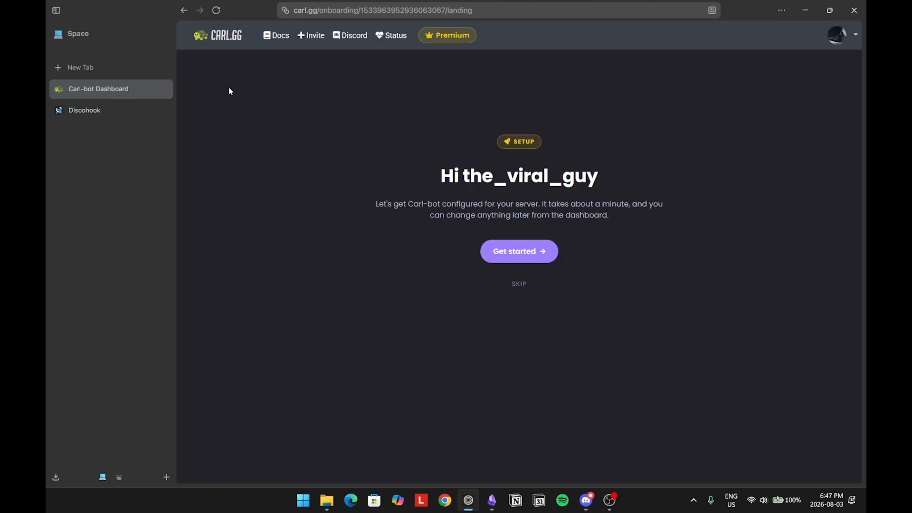
pyautogui.click(546, 250)
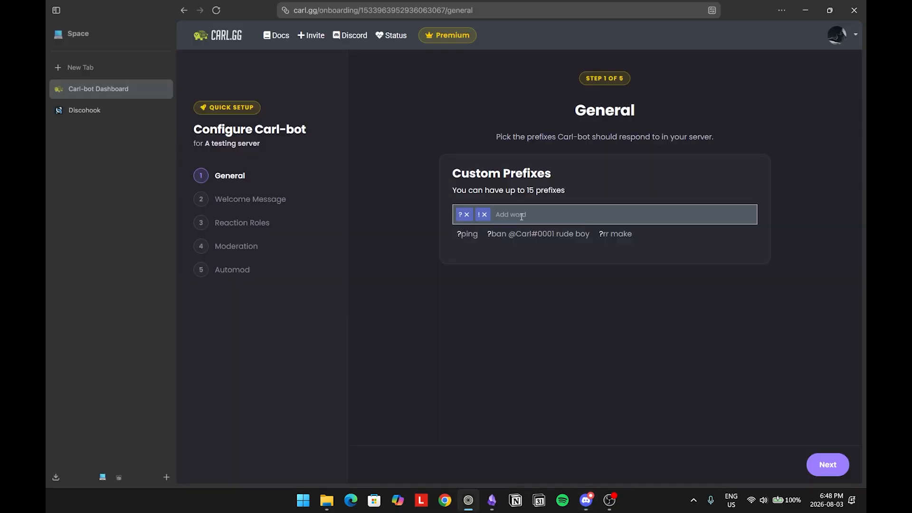
pyautogui.hotkey('alt', 'Tab')
pyautogui.click(375, 455)
pyautogui.write('!')
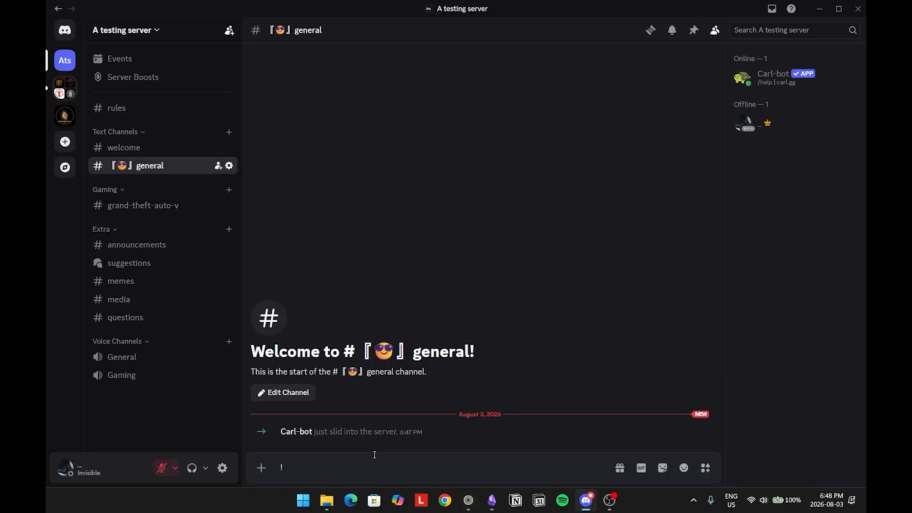
pyautogui.write('kdlphi')
pyautogui.press('BackSpace')
pyautogui.press('BackSpace')
pyautogui.press('BackSpace')
pyautogui.press('BackSpace')
pyautogui.press('BackSpace')
pyautogui.press('BackSpace')
pyautogui.press('BackSpace')
pyautogui.hotkey('alt', 'Tab')
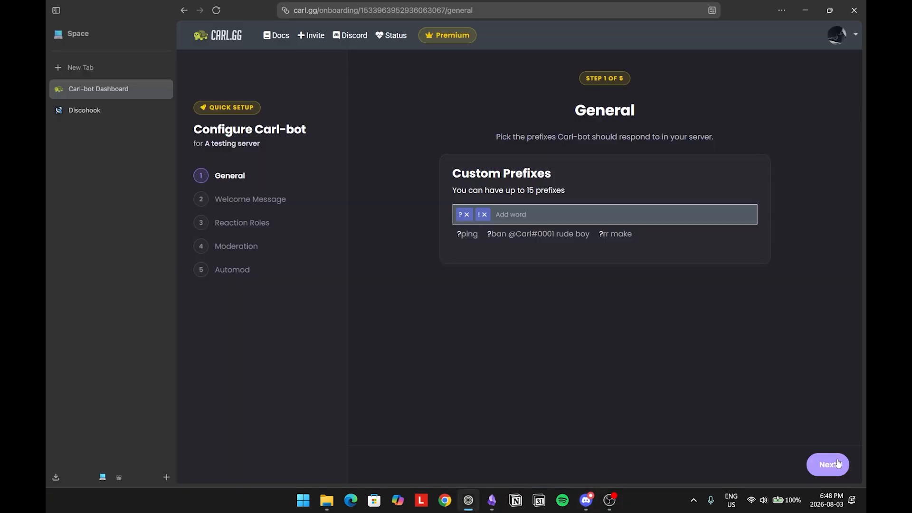
# Keep the ? and ! prefixes, choose the Preset welcome message with welcome as its channel, and continue to the reaction roles.
pyautogui.click(828, 464)
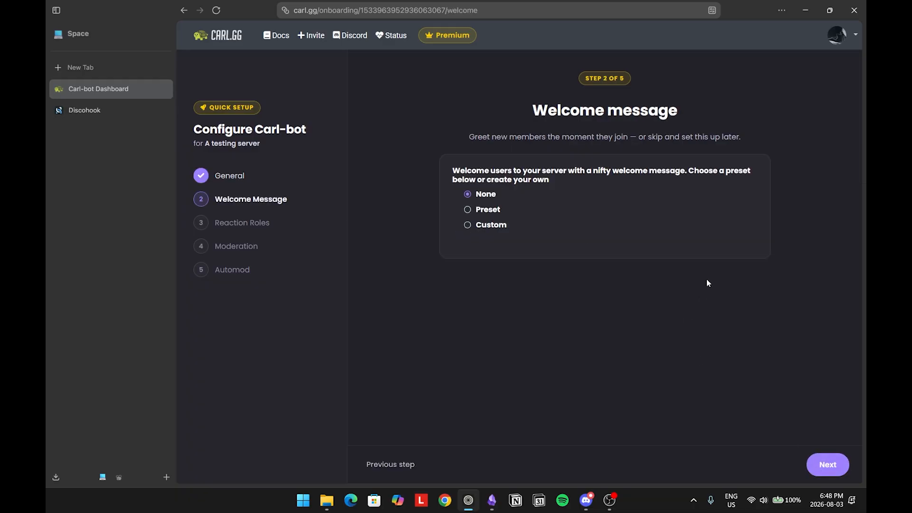
pyautogui.click(483, 209)
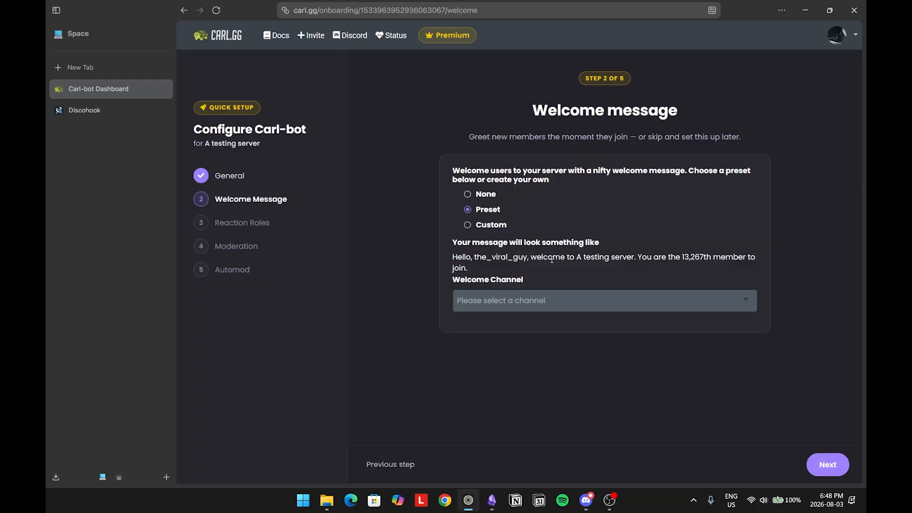
pyautogui.click(550, 293)
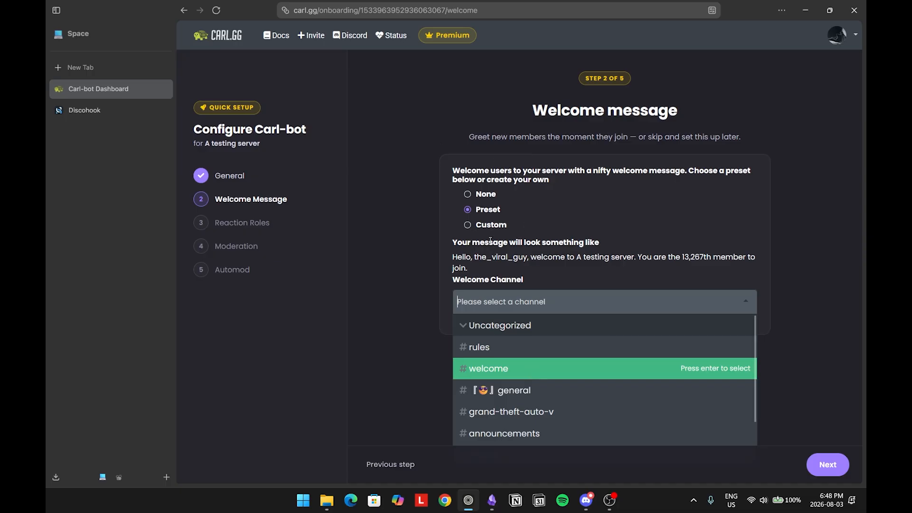
pyautogui.click(482, 226)
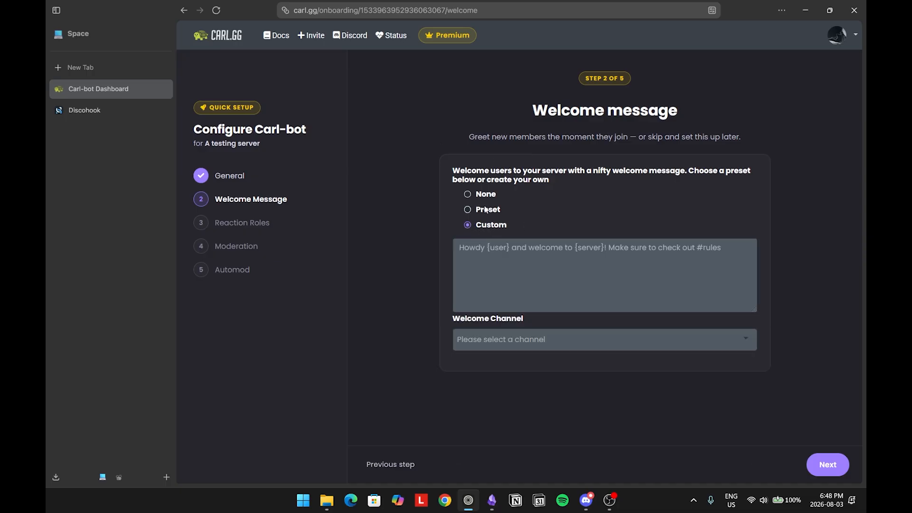
pyautogui.click(485, 209)
pyautogui.click(494, 295)
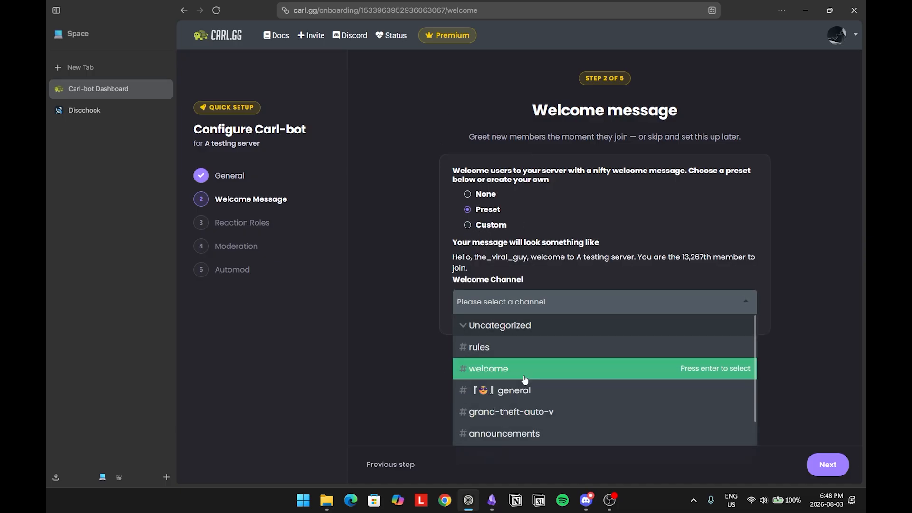
pyautogui.click(473, 377)
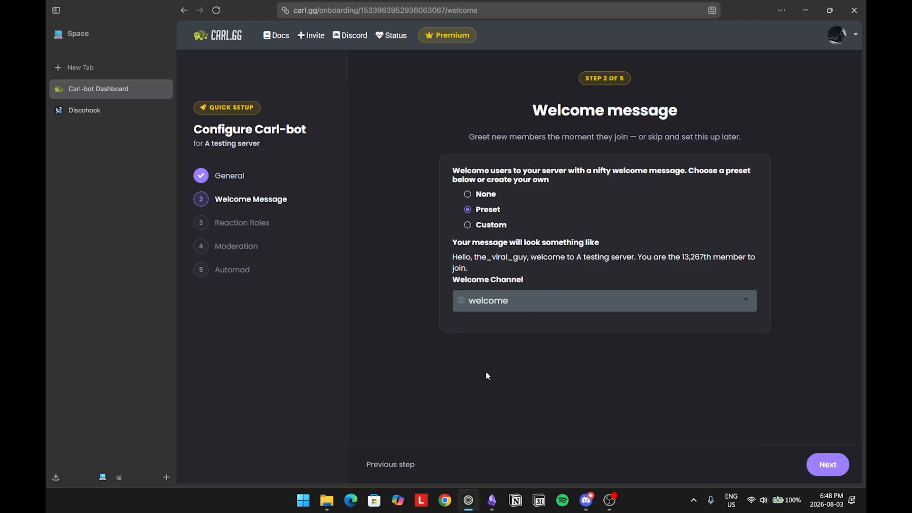
pyautogui.click(836, 464)
# Create the Color roles reaction role message from the Colors template and post it in the announcements channel.
pyautogui.click(556, 337)
pyautogui.scroll(-2, 537, 399)
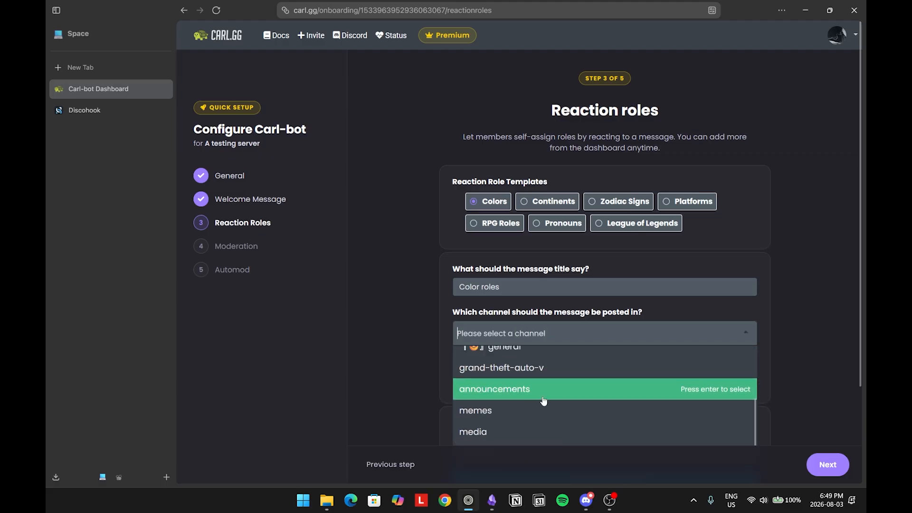
pyautogui.click(535, 401)
pyautogui.scroll(-2, 646, 313)
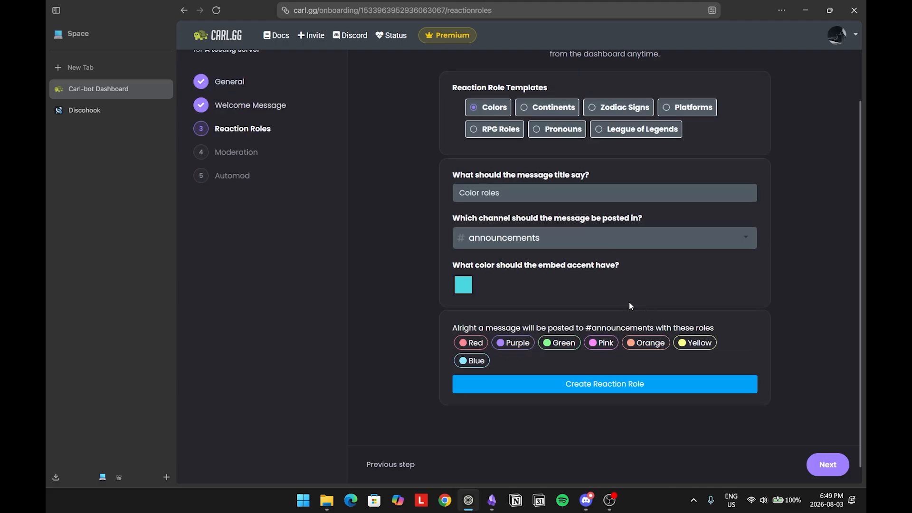
pyautogui.click(465, 287)
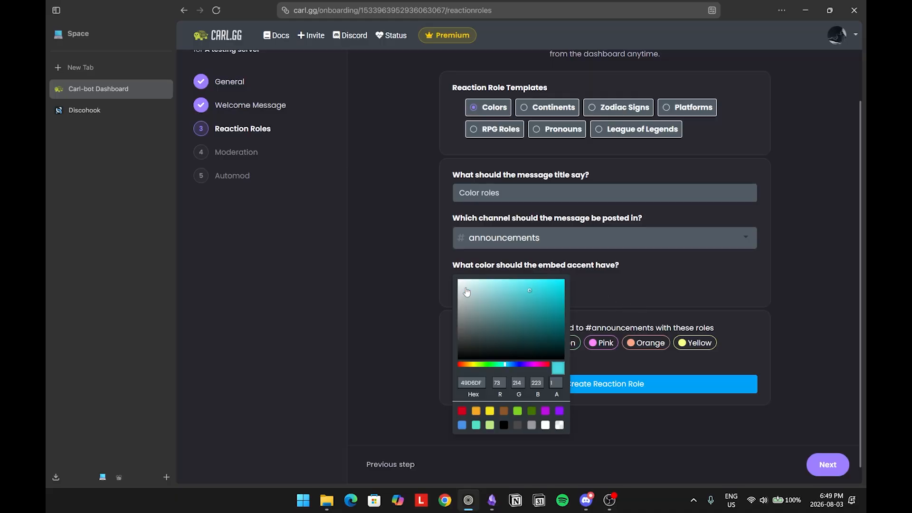
pyautogui.click(661, 290)
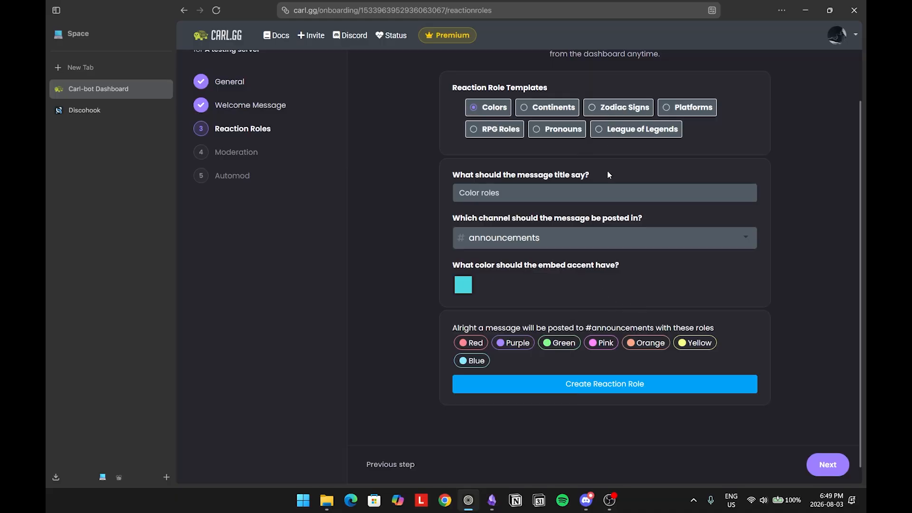
pyautogui.click(621, 390)
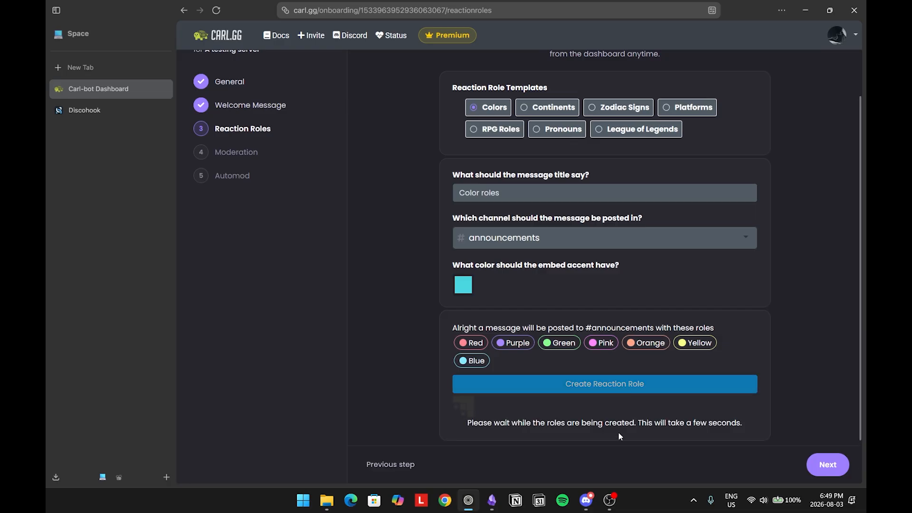
# Switch to Discord, react with red to the Color roles message in announcements and check the owner's profile for the role.
pyautogui.click(587, 500)
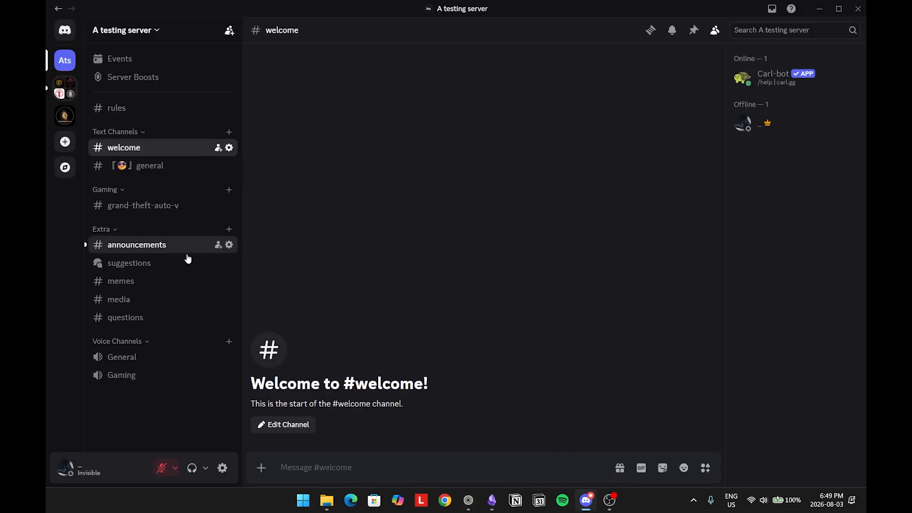
pyautogui.click(157, 246)
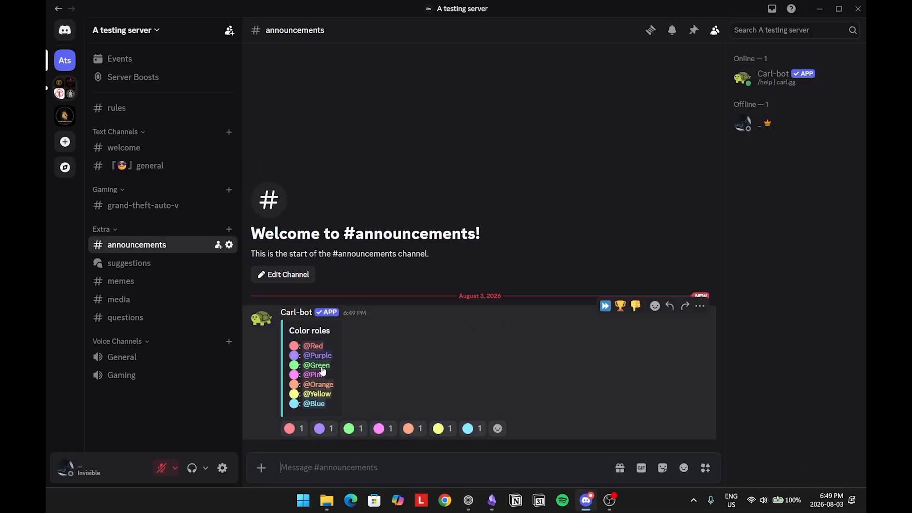
pyautogui.click(290, 429)
pyautogui.click(755, 124)
pyautogui.click(377, 302)
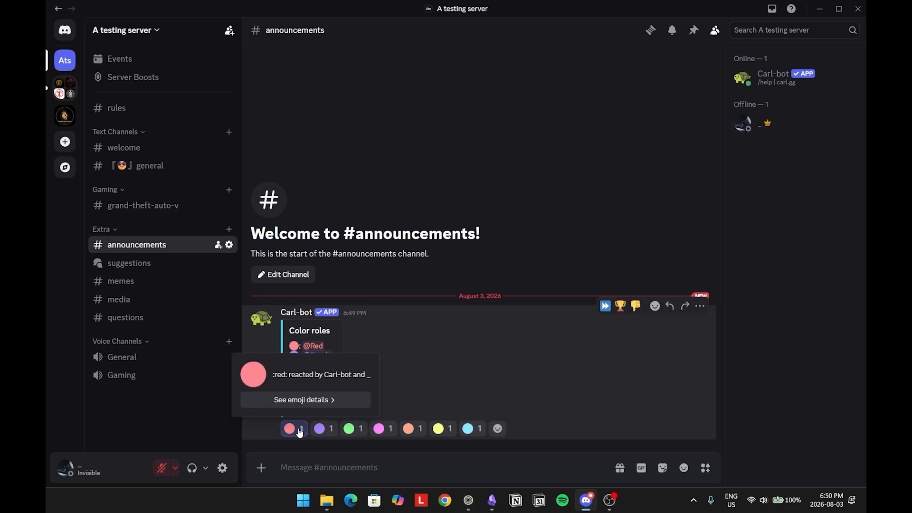
pyautogui.click(758, 127)
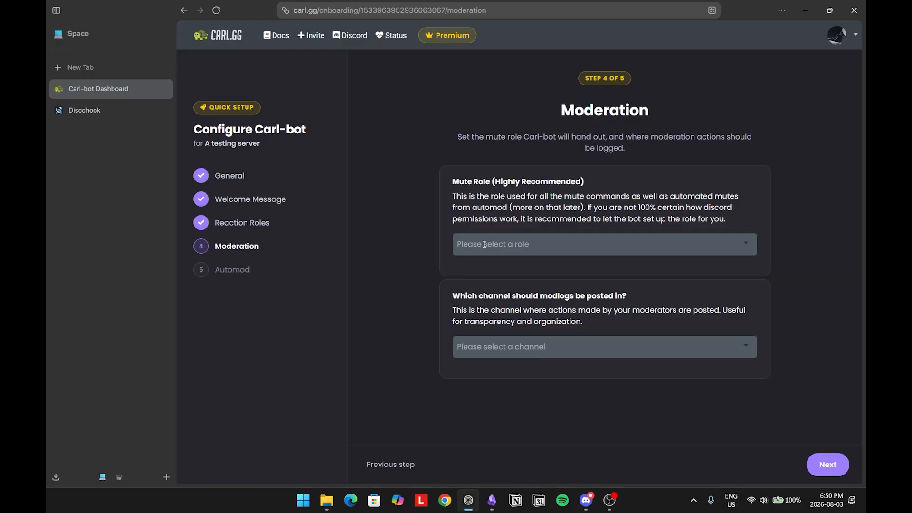
pyautogui.click(484, 244)
pyautogui.click(489, 246)
pyautogui.moveTo(450, 181); pyautogui.dragTo(589, 181)
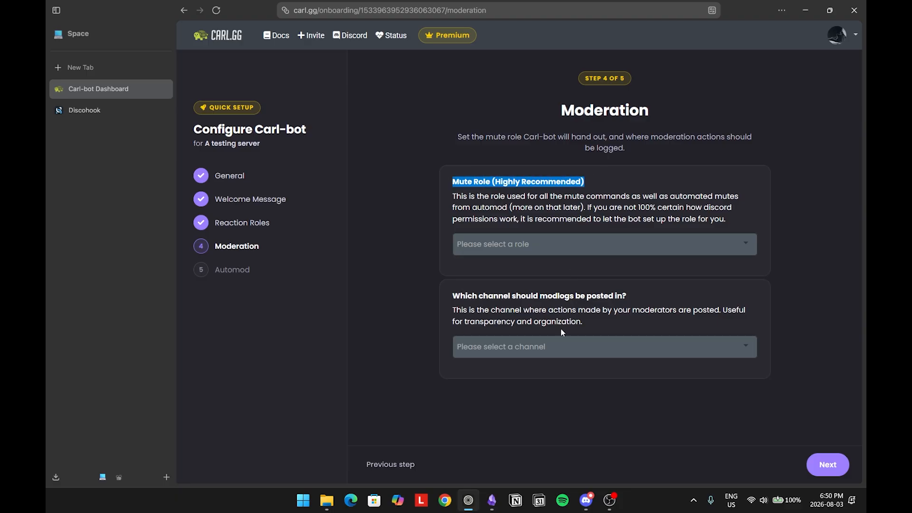
pyautogui.moveTo(450, 296); pyautogui.dragTo(630, 300)
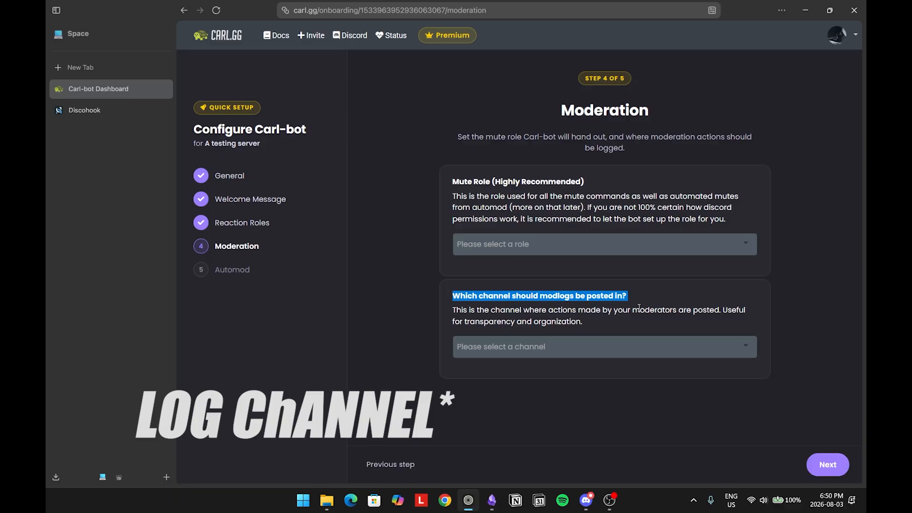
# In Discord, create a private text channel named log under Text Channels with access for the Moderator role.
pyautogui.hotkey('alt', 'Tab')
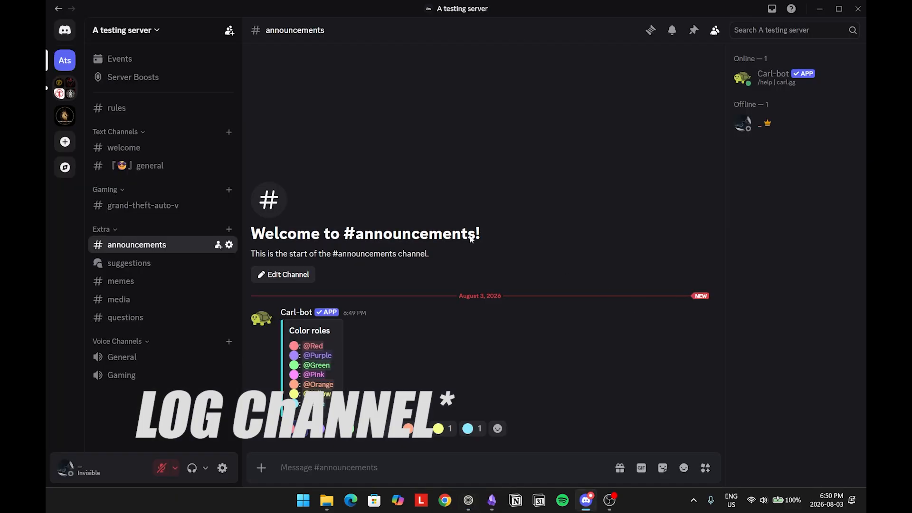
pyautogui.click(229, 132)
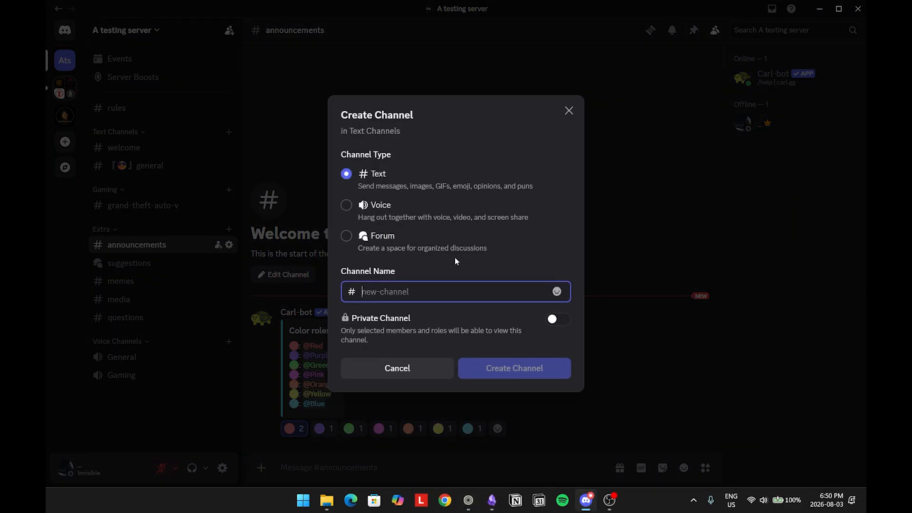
pyautogui.write('log')
pyautogui.click(556, 318)
pyautogui.click(536, 369)
pyautogui.click(394, 150)
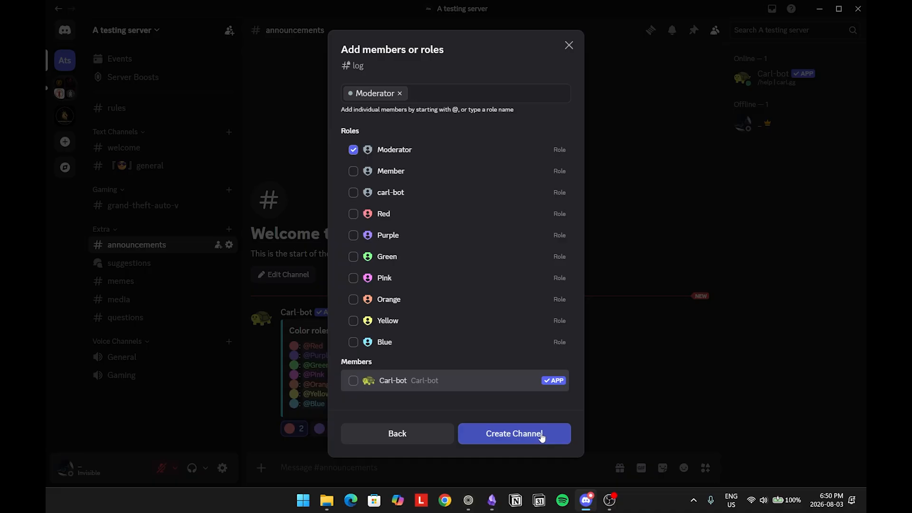
pyautogui.click(540, 434)
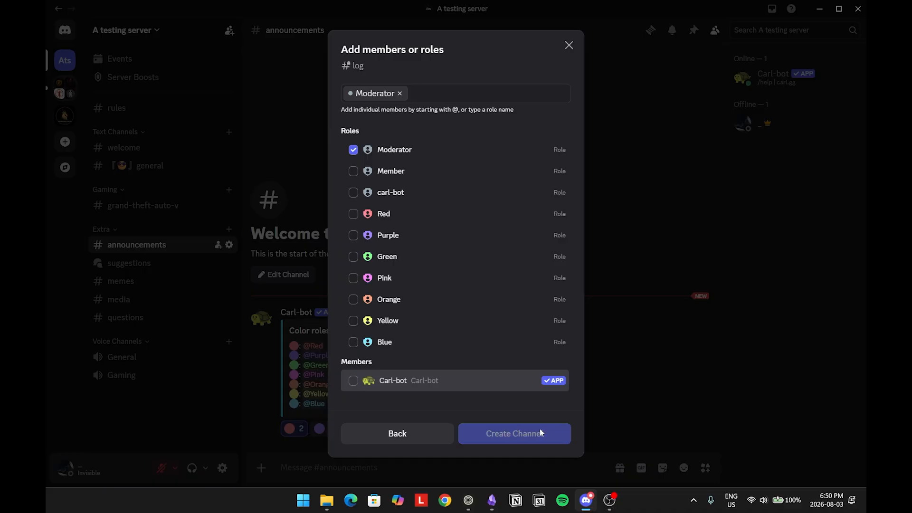
# Return to the Carl-bot setup in the browser, set log as the modlogs channel and continue to Automod.
pyautogui.hotkey('alt', 'Tab')
pyautogui.click(547, 347)
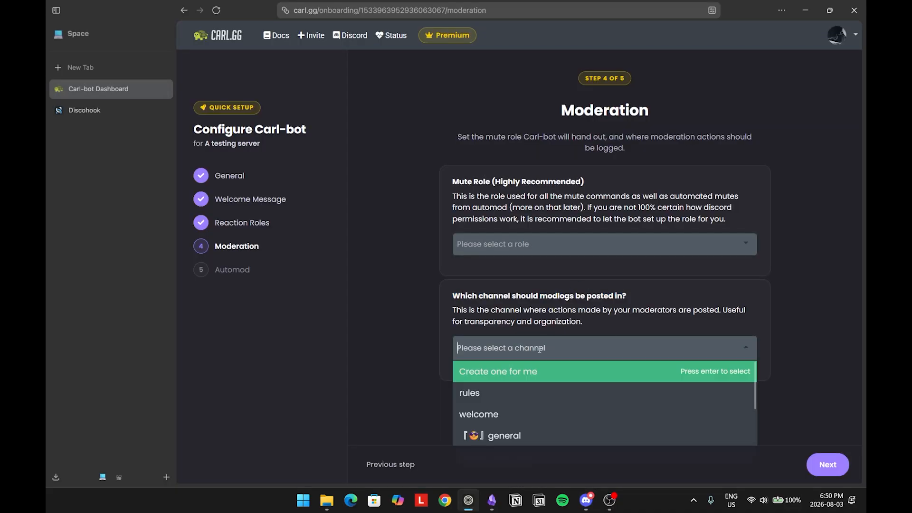
pyautogui.write('log')
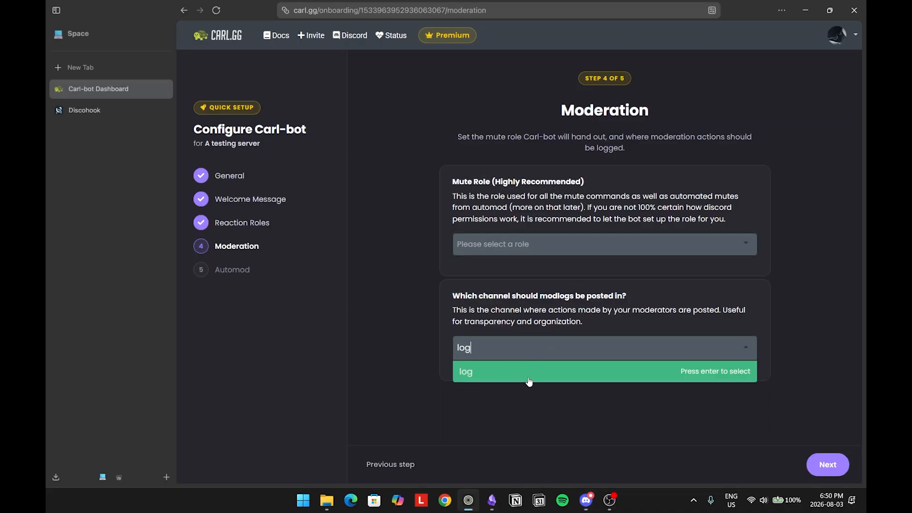
pyautogui.click(529, 382)
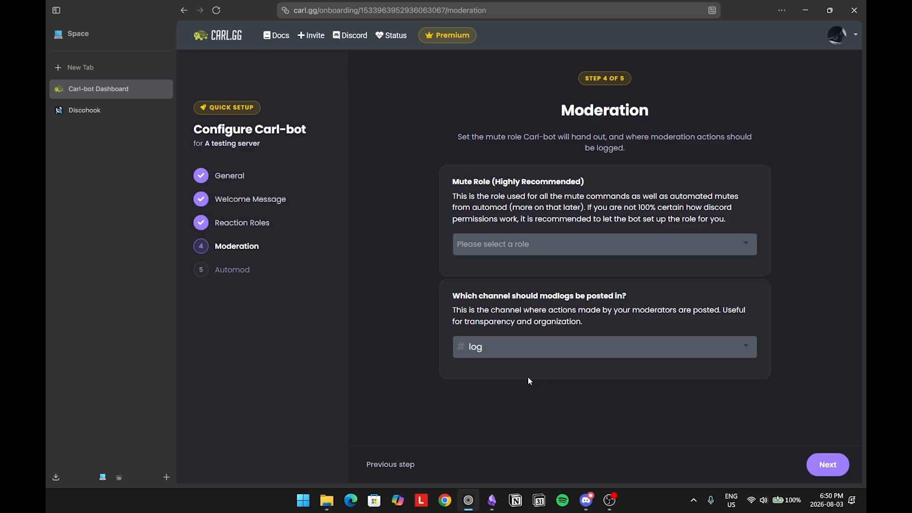
pyautogui.click(828, 464)
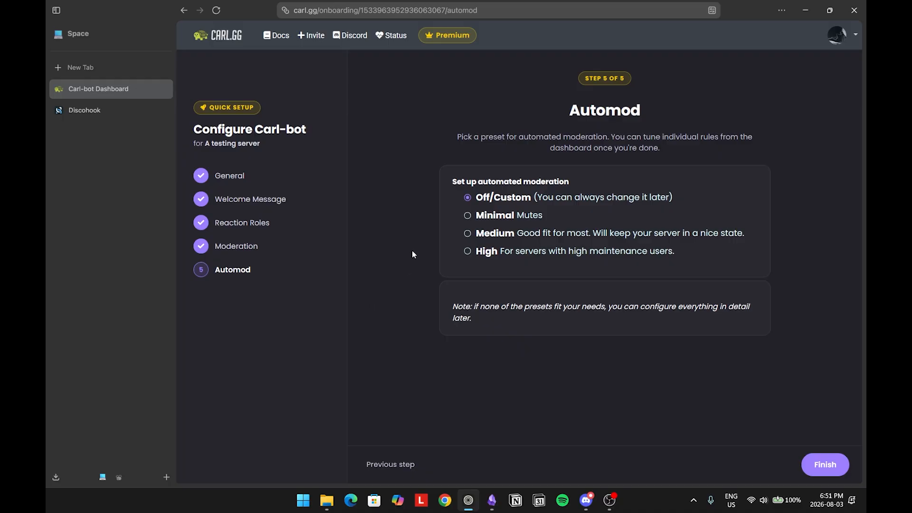
# Choose the Medium automated moderation preset and finish the Carl-bot quick setup.
pyautogui.click(468, 252)
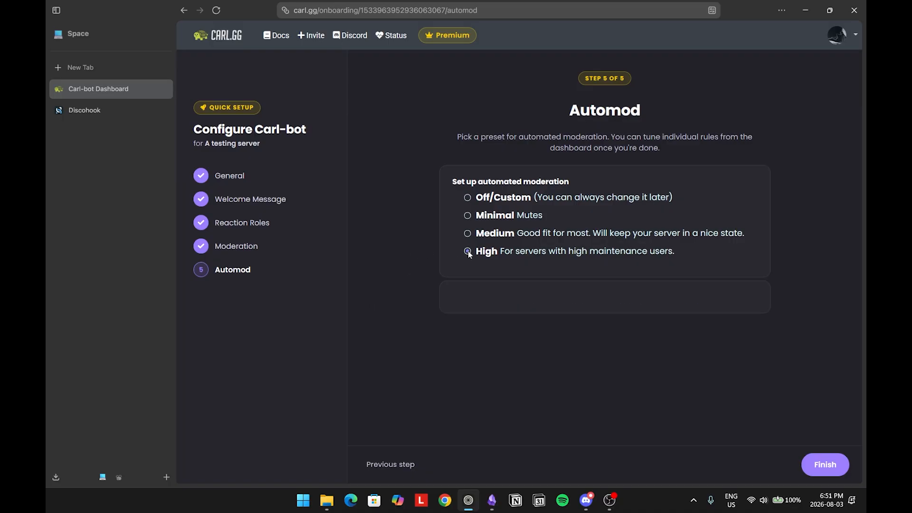
pyautogui.click(468, 233)
pyautogui.click(827, 467)
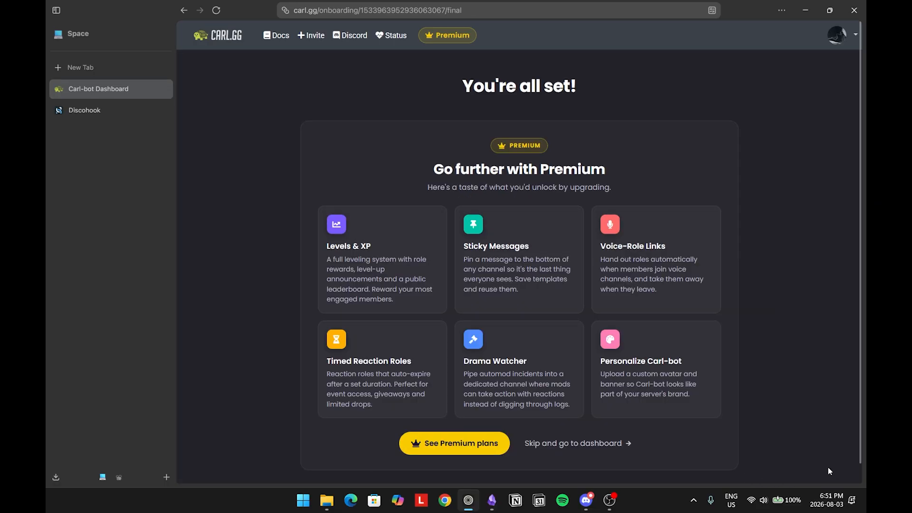
# Switch to Discord and open the KINGBATTLE server to examine the bots in its member list.
pyautogui.scroll(-1, 749, 356)
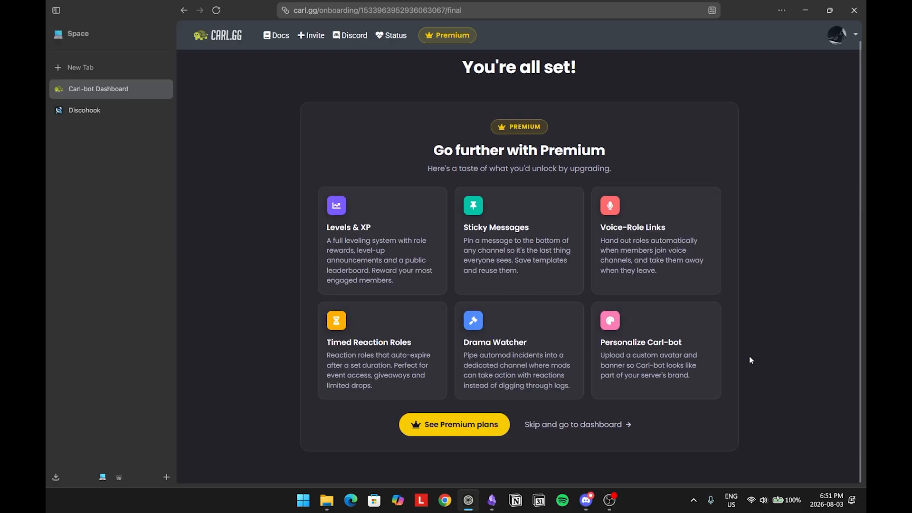
pyautogui.hotkey('alt', 'Tab')
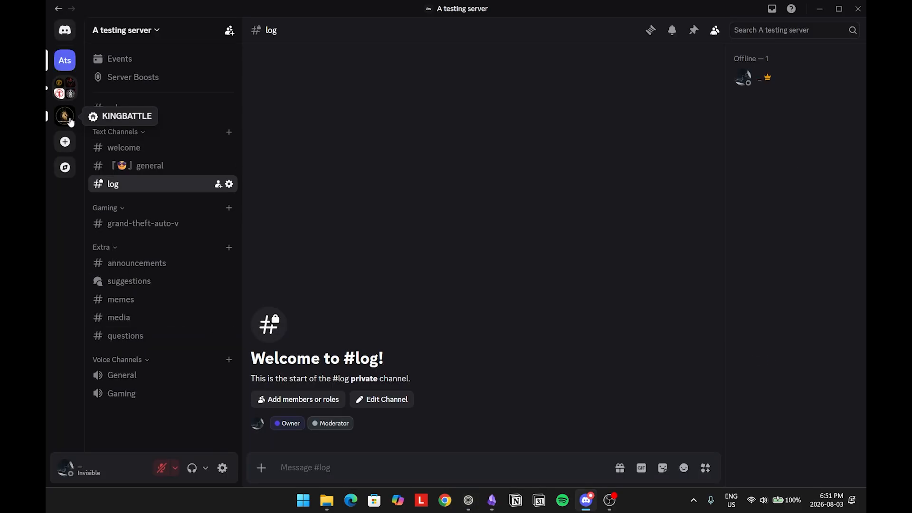
pyautogui.click(65, 116)
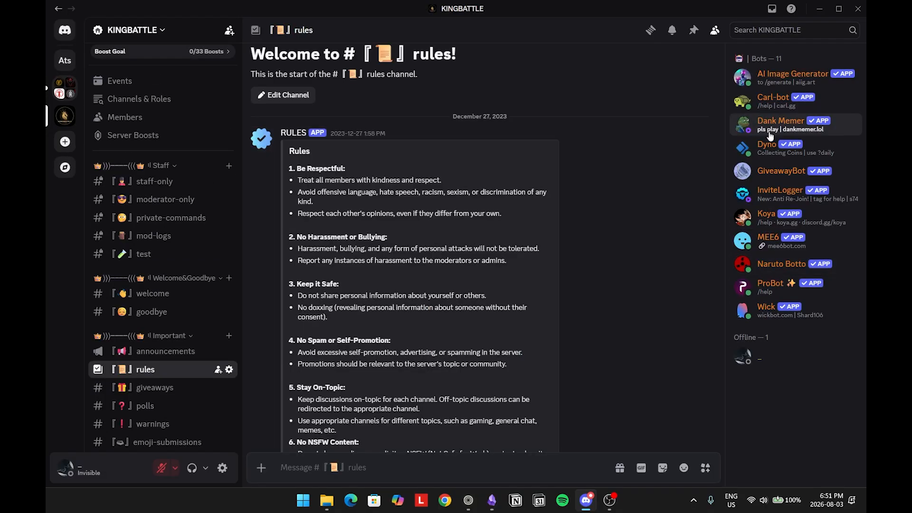
pyautogui.click(768, 132)
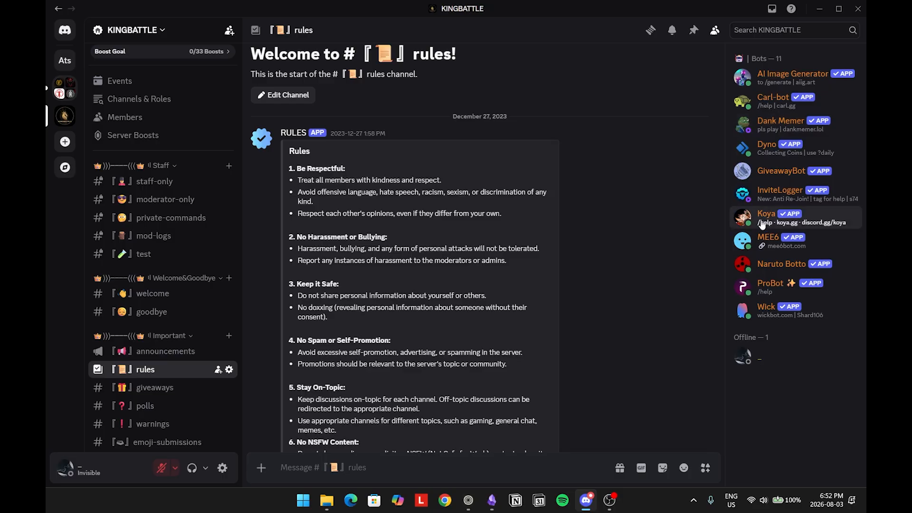
pyautogui.click(777, 170)
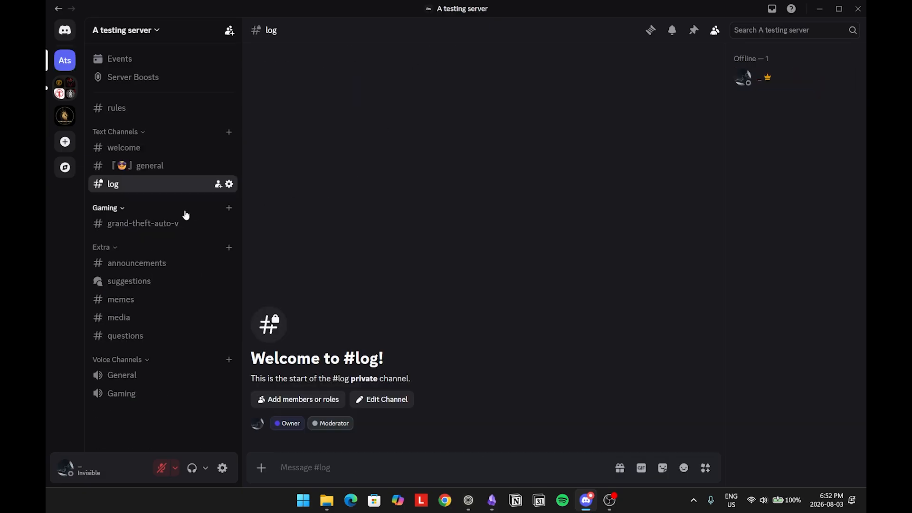
# Return to A testing server and open the grand-theft-auto-v channel in the Gaming category.
pyautogui.click(144, 223)
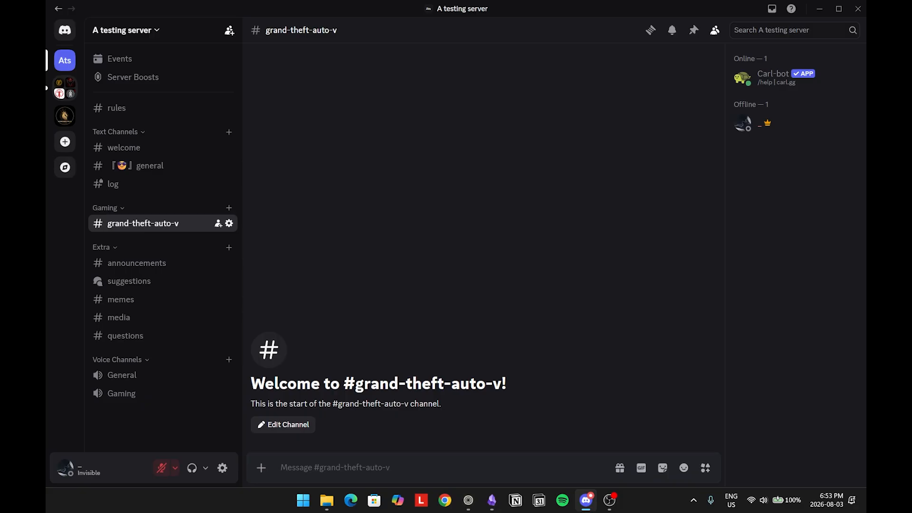
pyautogui.hotkey('alt', 'Tab')
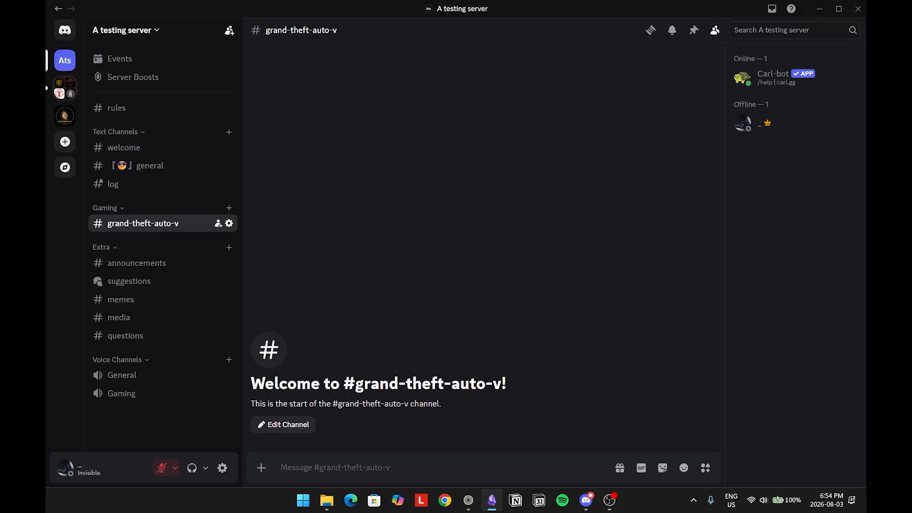
pyautogui.click(444, 220)
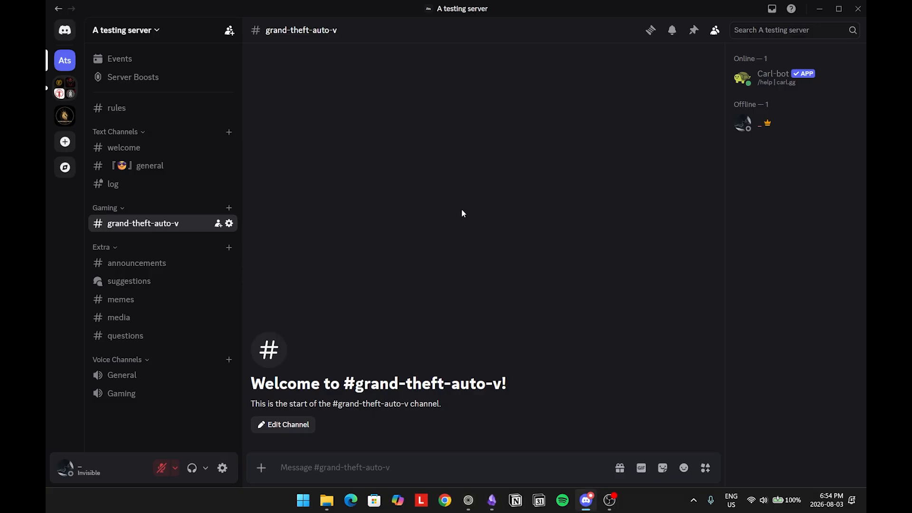